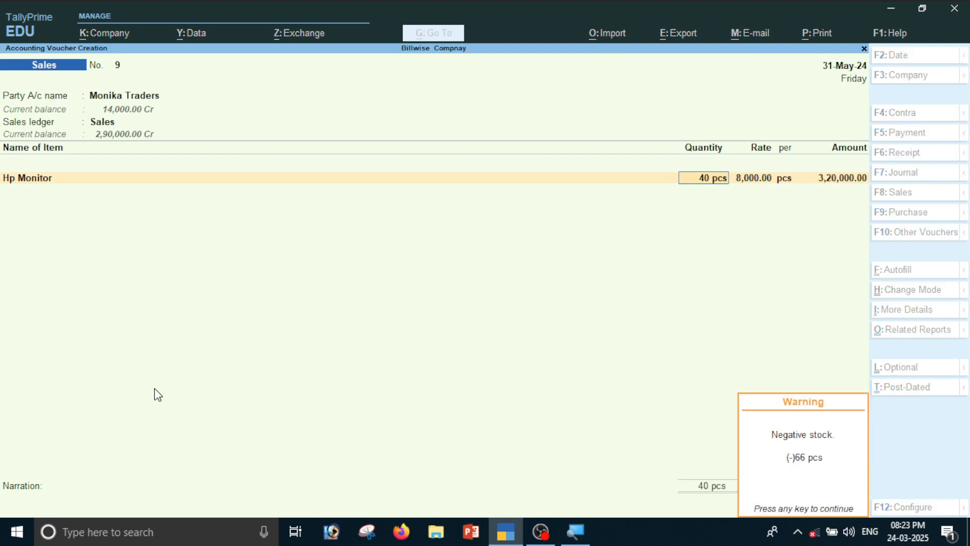
pyautogui.press('Return')
pyautogui.press('Return')
# - Finish voucher 9's Hp Monitor line at 40 pcs × 8,000 = 3,20,000, past the negative-stock warning
pyautogui.press('Return')
pyautogui.press('Return')
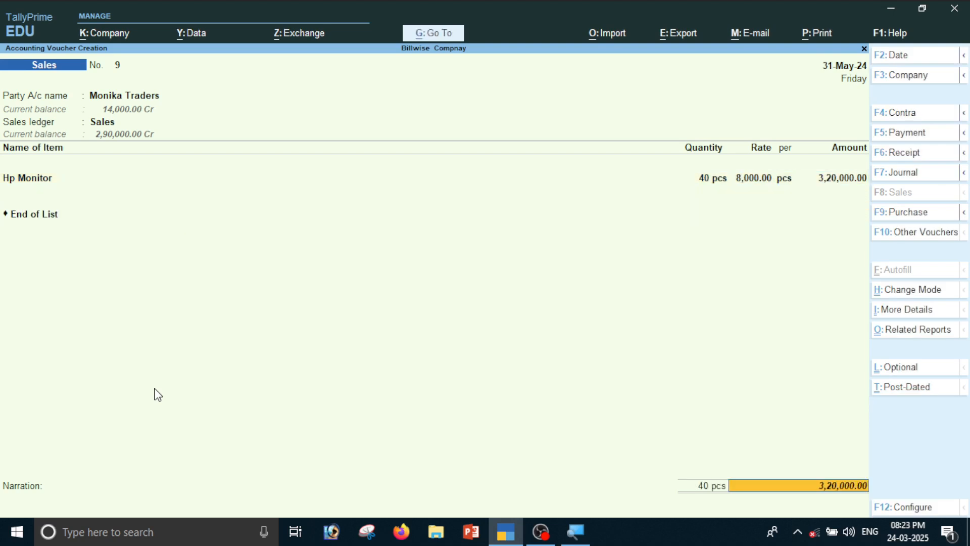
pyautogui.press('Return')
pyautogui.press('Return')
pyautogui.press('Return')
pyautogui.press('Return')
pyautogui.press('Return')
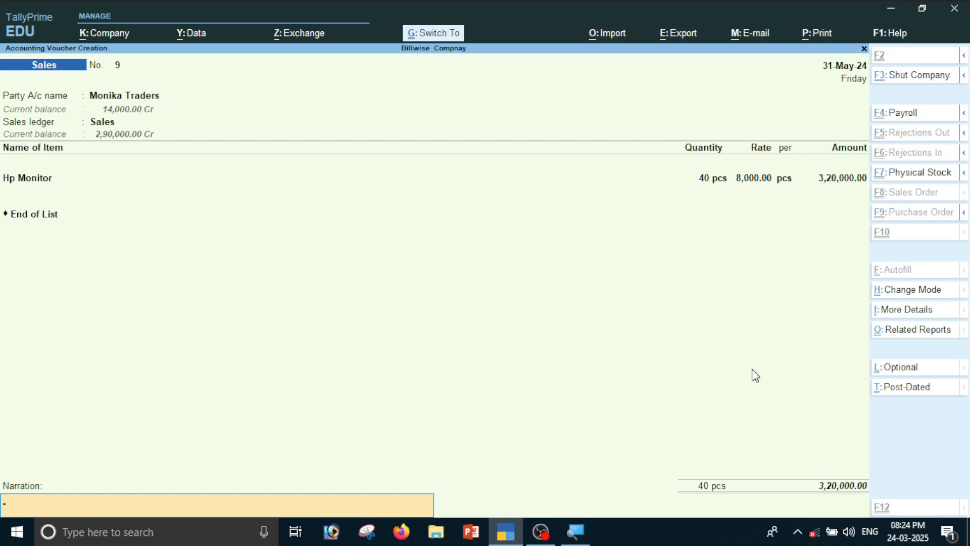
pyautogui.hotkey('alt', 'p')
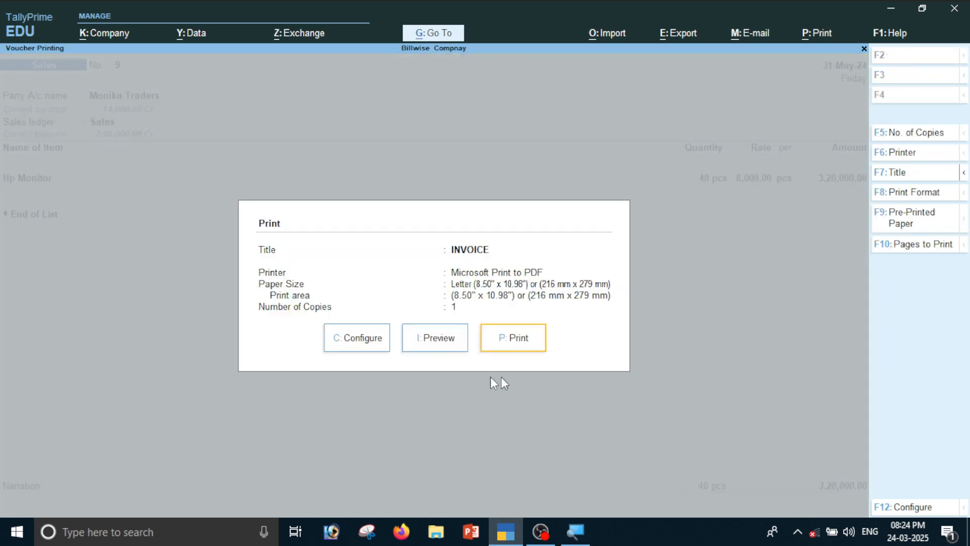
pyautogui.click(423, 348)
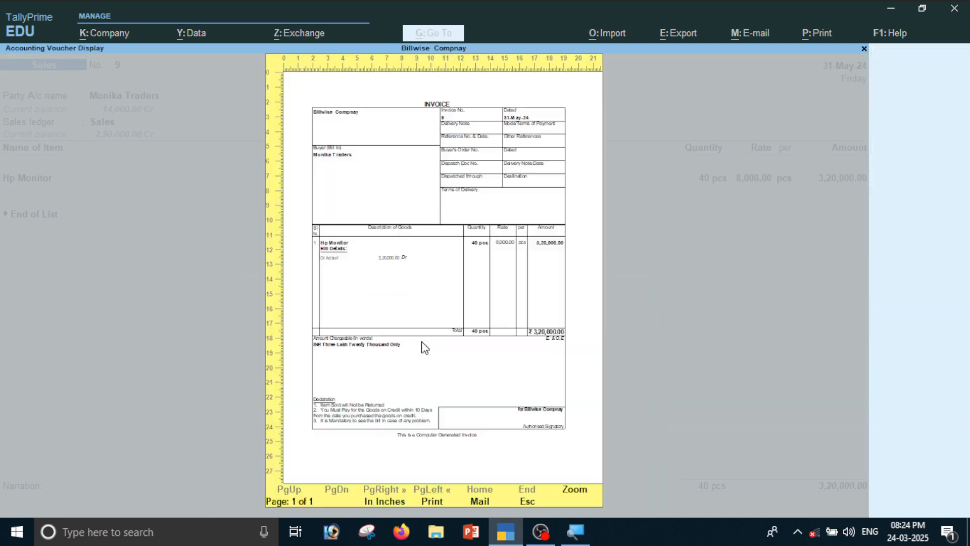
pyautogui.click(505, 240)
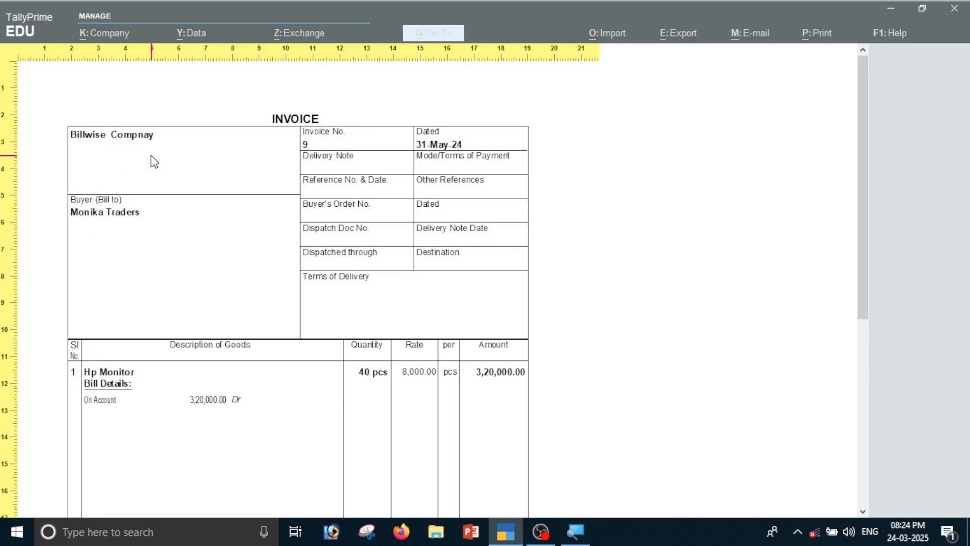
pyautogui.scroll(-4, 206, 258)
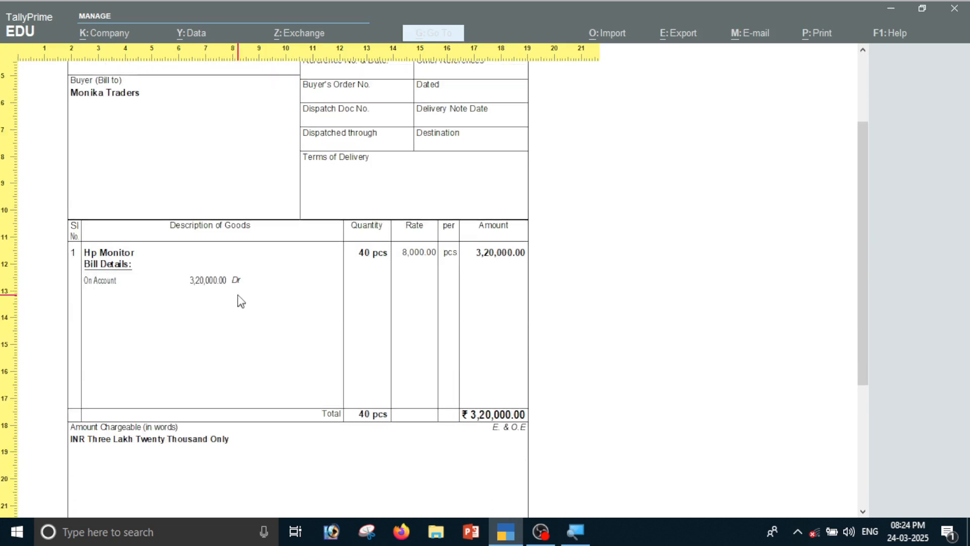
pyautogui.scroll(-3, 335, 332)
pyautogui.scroll(-2, 397, 375)
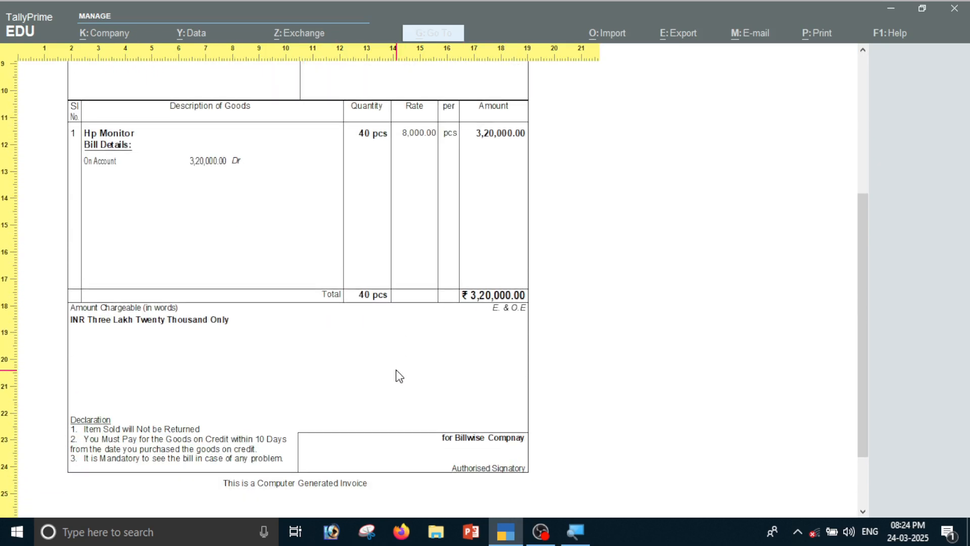
pyautogui.scroll(5, 400, 377)
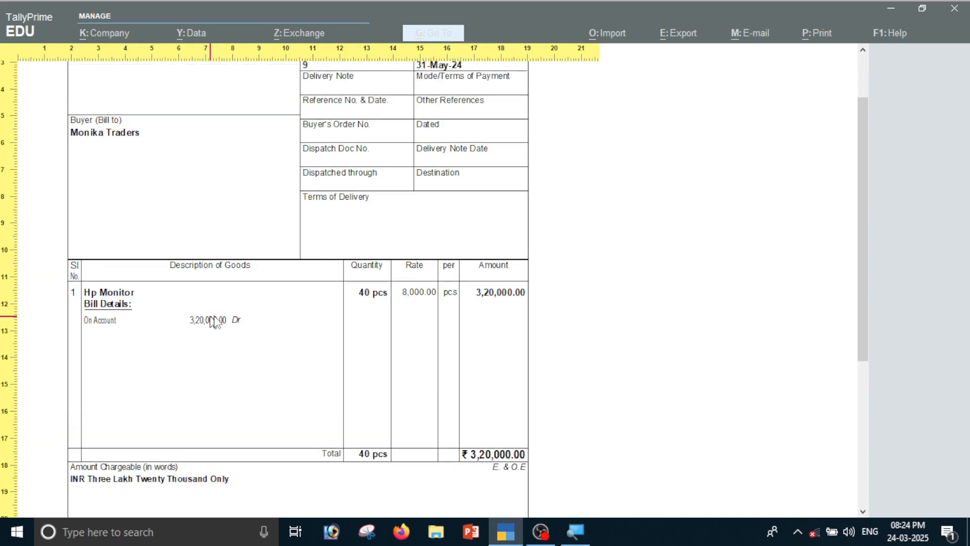
pyautogui.scroll(3, 243, 325)
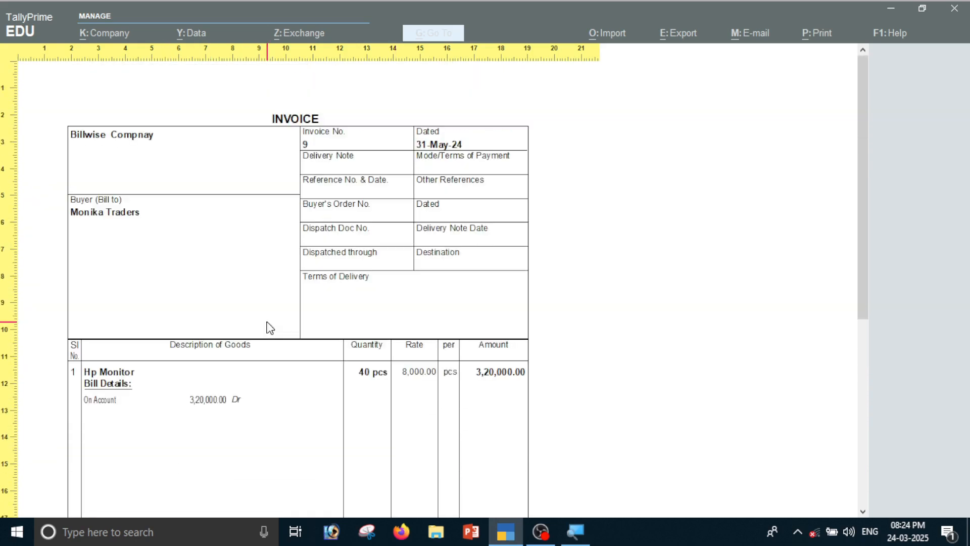
pyautogui.press('Escape')
pyautogui.press('Escape')
pyautogui.press('Escape')
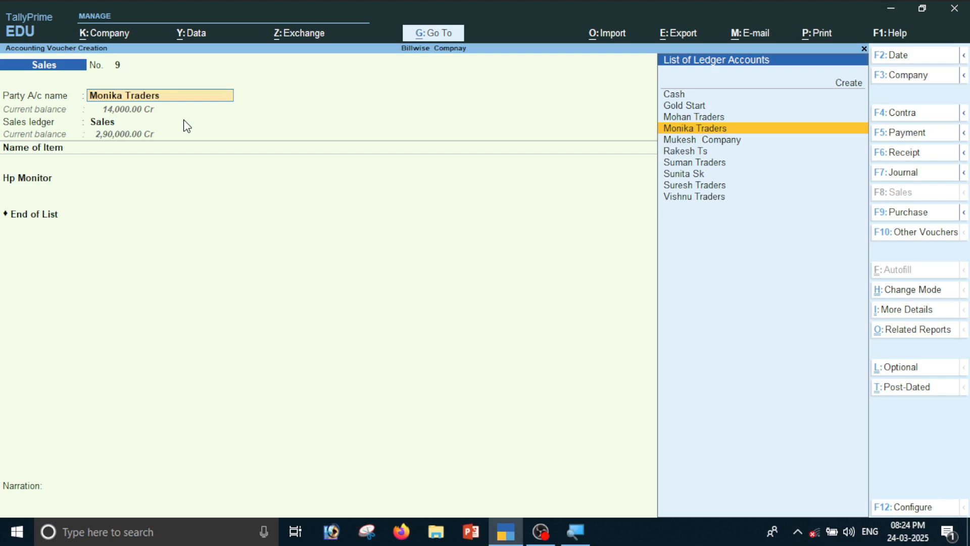
# - Open the Monika Traders ledger for alteration and show its More Details options
pyautogui.hotkey('ctrl', 'Return')
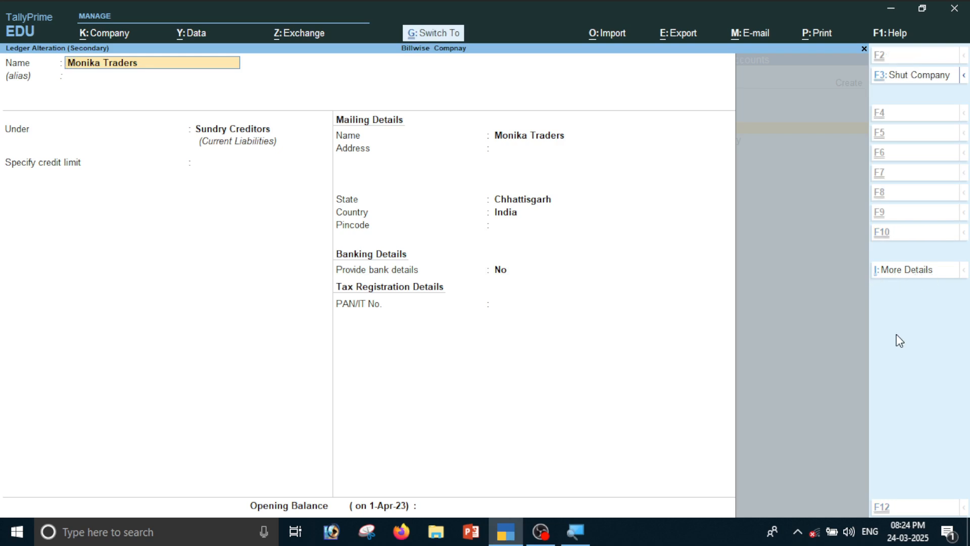
pyautogui.hotkey('ctrl', 'i')
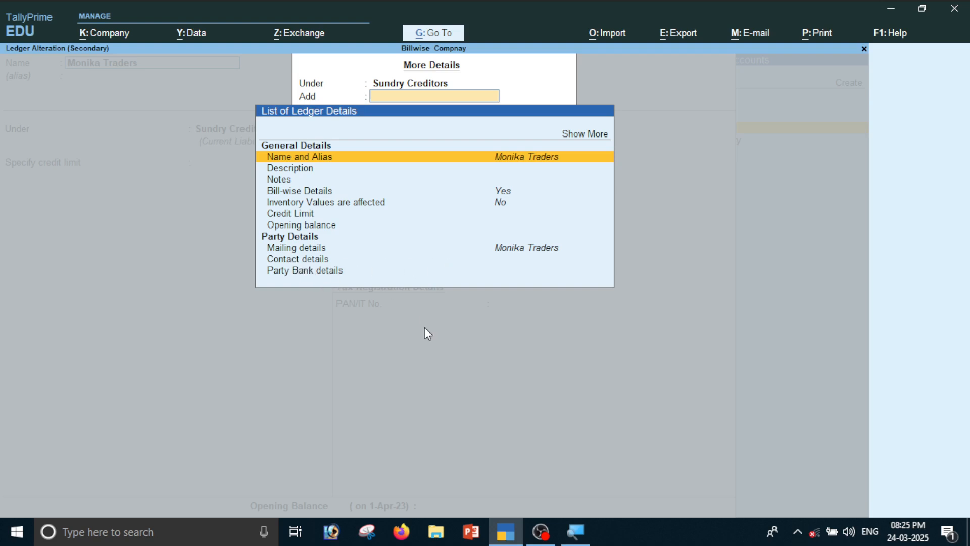
# - Fill Monika Traders' Contact details with contact person, phone, mobile and e-mail
pyautogui.press('Down')
pyautogui.press('Down')
pyautogui.press('Down')
pyautogui.press('Down')
pyautogui.press('Down')
pyautogui.press('Down')
pyautogui.press('Down')
pyautogui.press('Down')
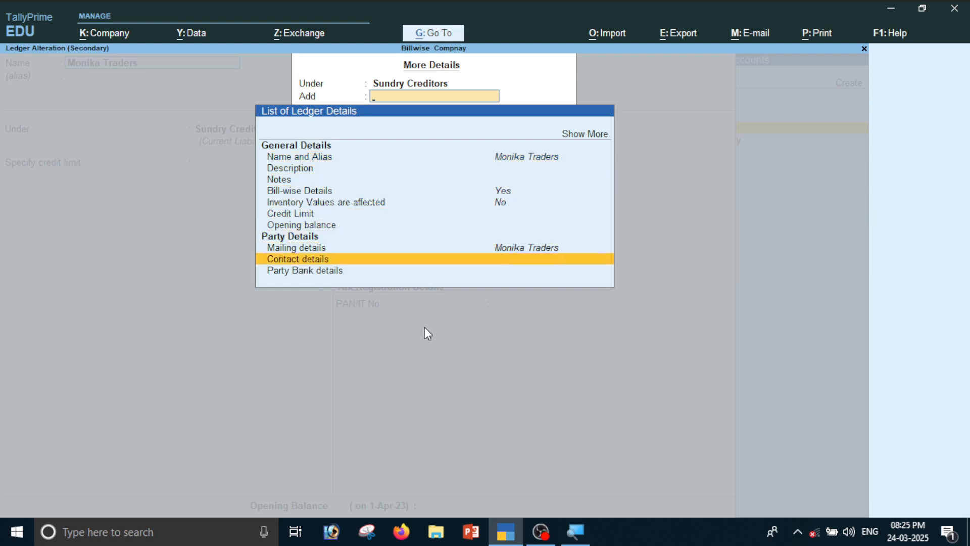
pyautogui.press('Return')
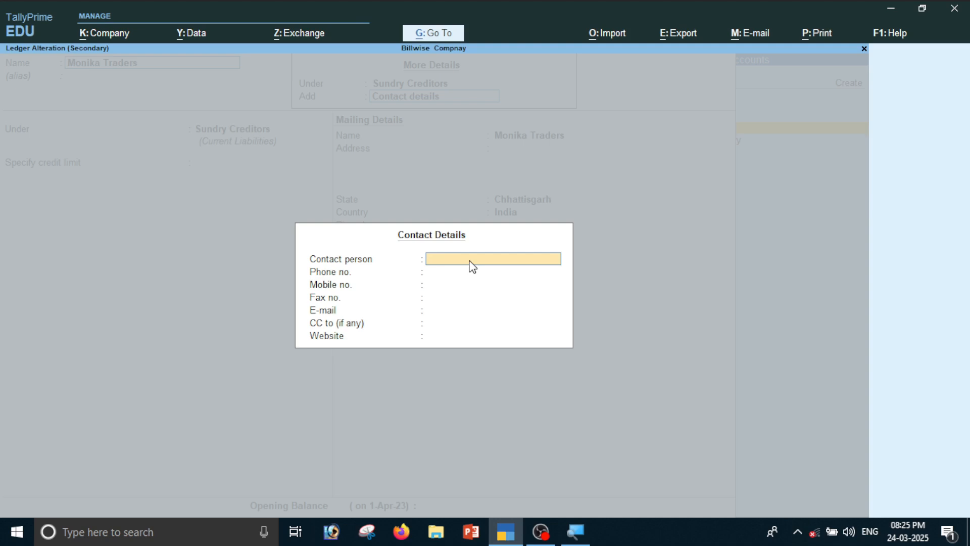
pyautogui.write('onk')
pyautogui.write('ka')
pyautogui.press('Return')
pyautogui.write('454545454')
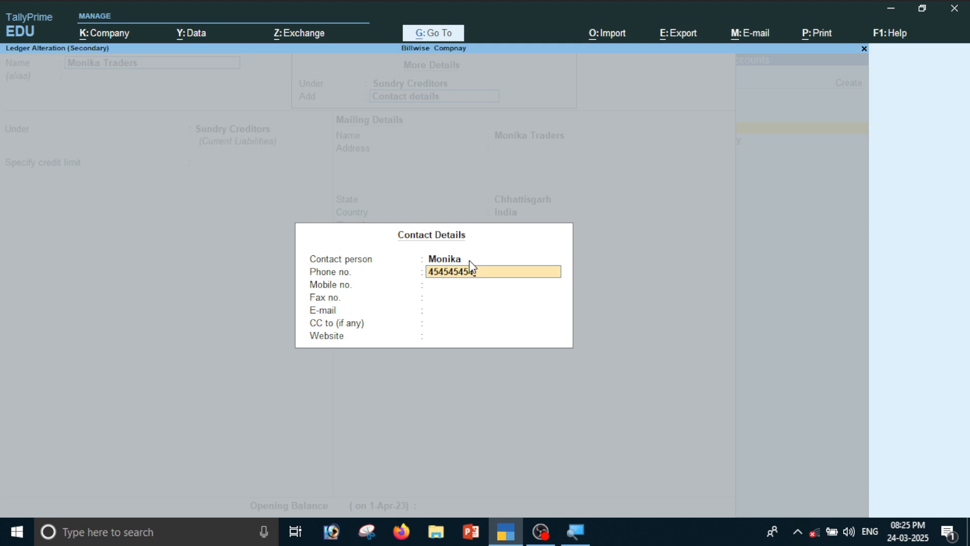
pyautogui.press('Return')
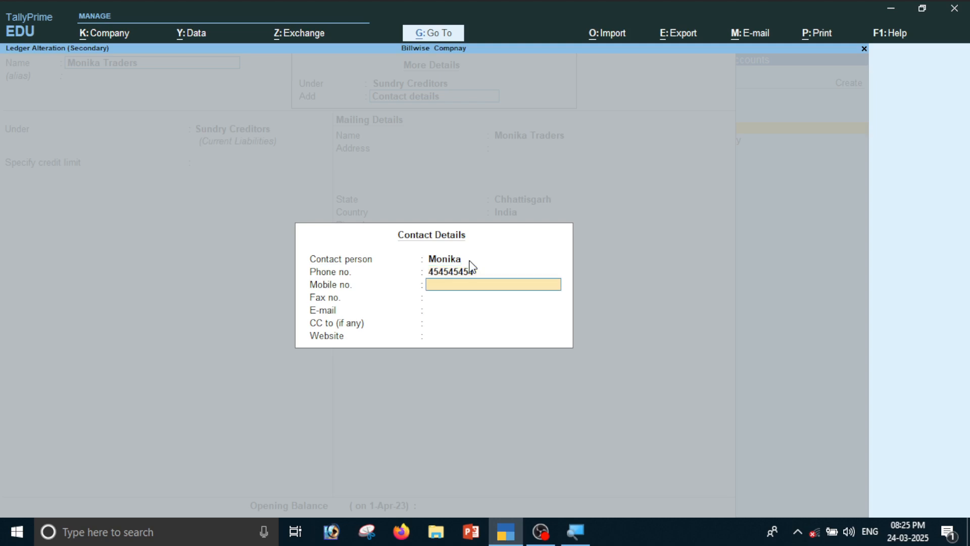
pyautogui.press('Return')
pyautogui.press('Return')
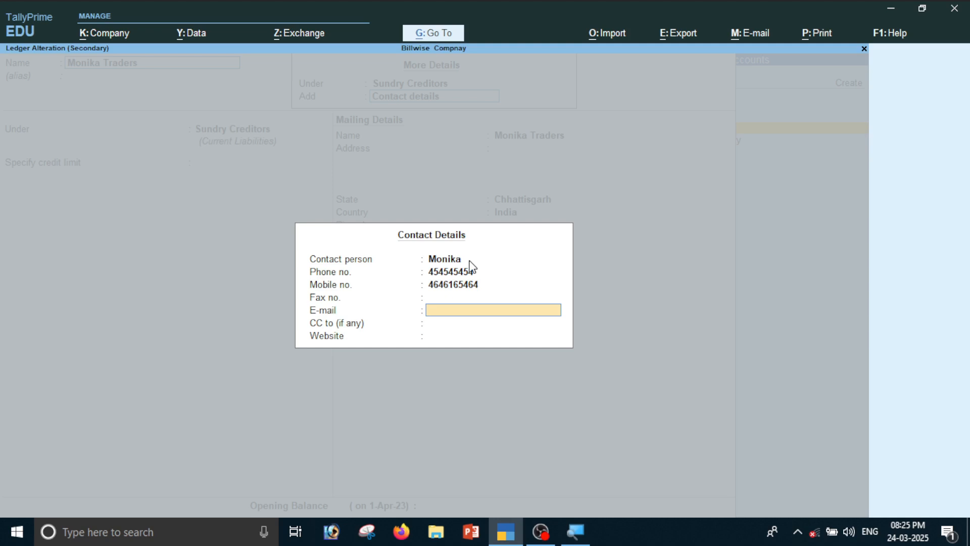
pyautogui.press('Return')
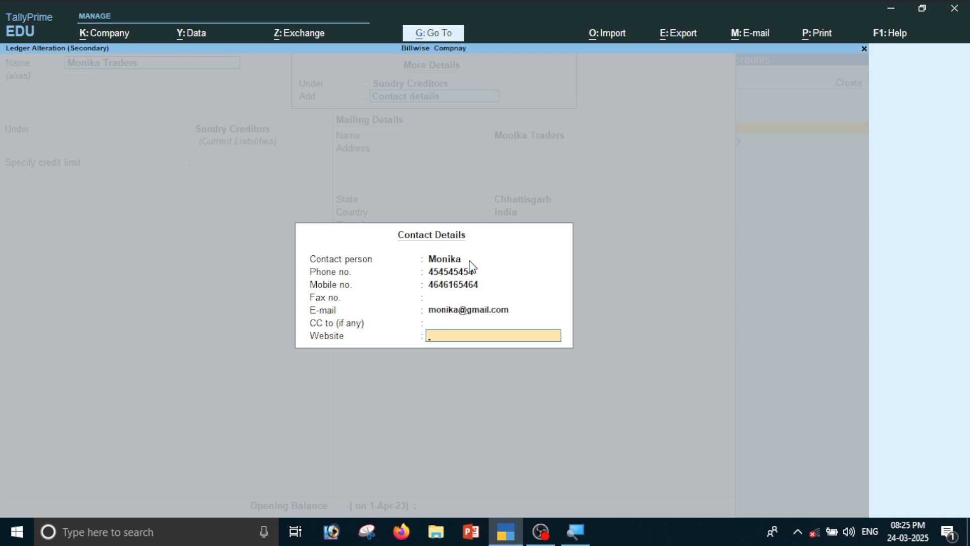
pyautogui.press('Return')
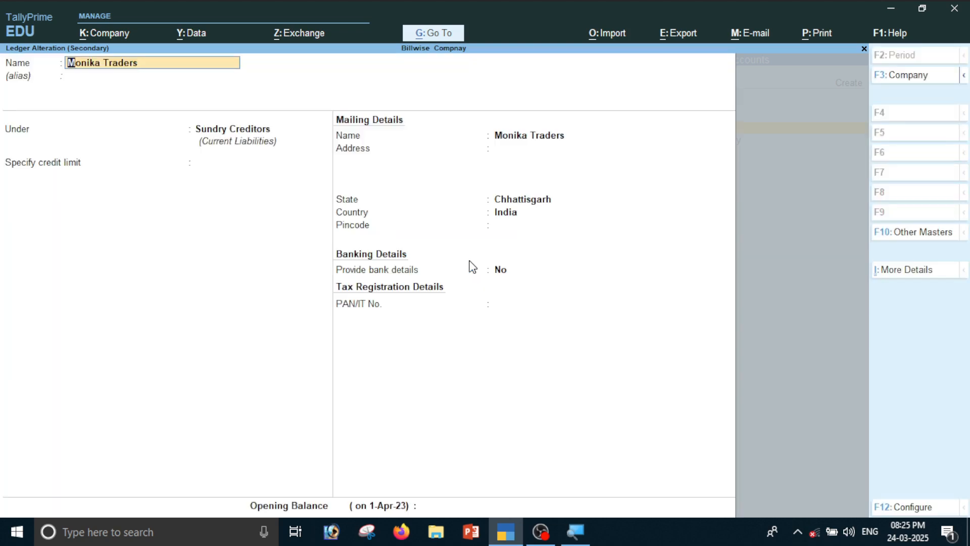
# - Save the ledger changes and accept voucher 9's party details, Sales ledger and Hp Monitor line
pyautogui.press('ctrl')
pyautogui.hotkey('ctrl', 'a')
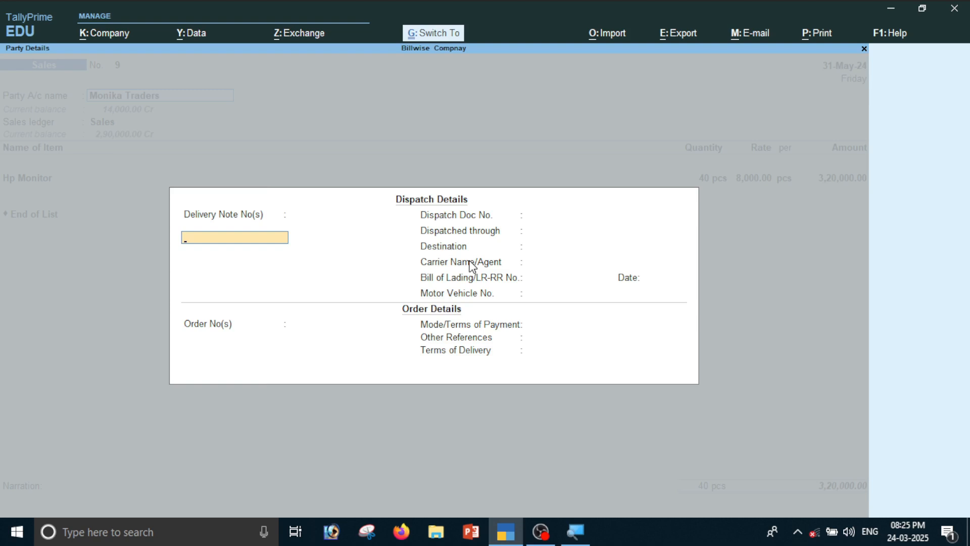
pyautogui.hotkey('ctrl', 'a')
pyautogui.hotkey('ctrl', 'a')
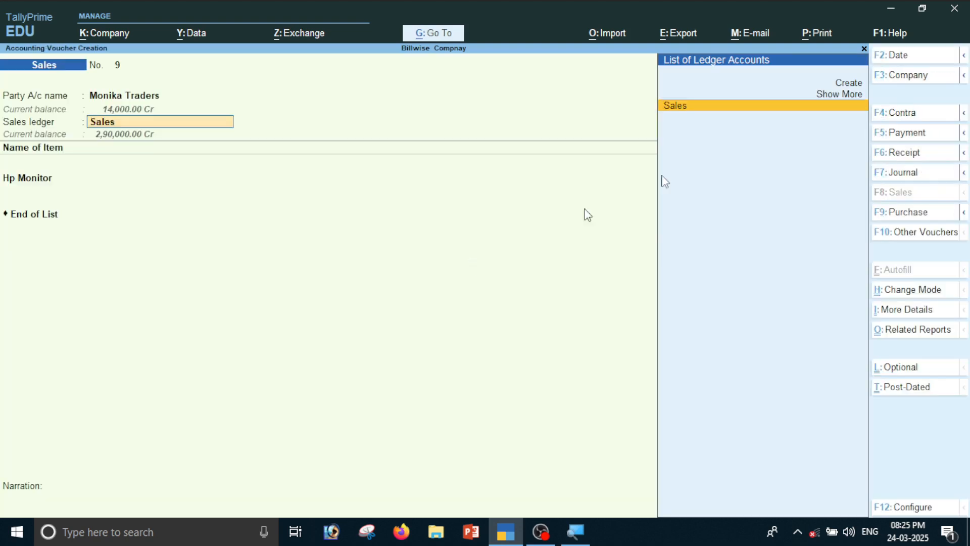
pyautogui.press('Return')
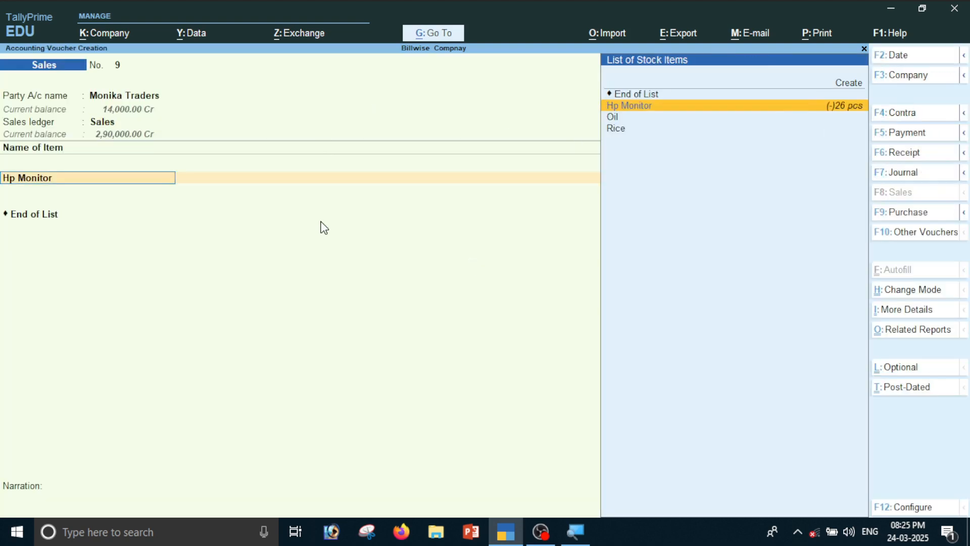
pyautogui.press('Return')
pyautogui.press('Return')
pyautogui.press('Return')
pyautogui.press('Return')
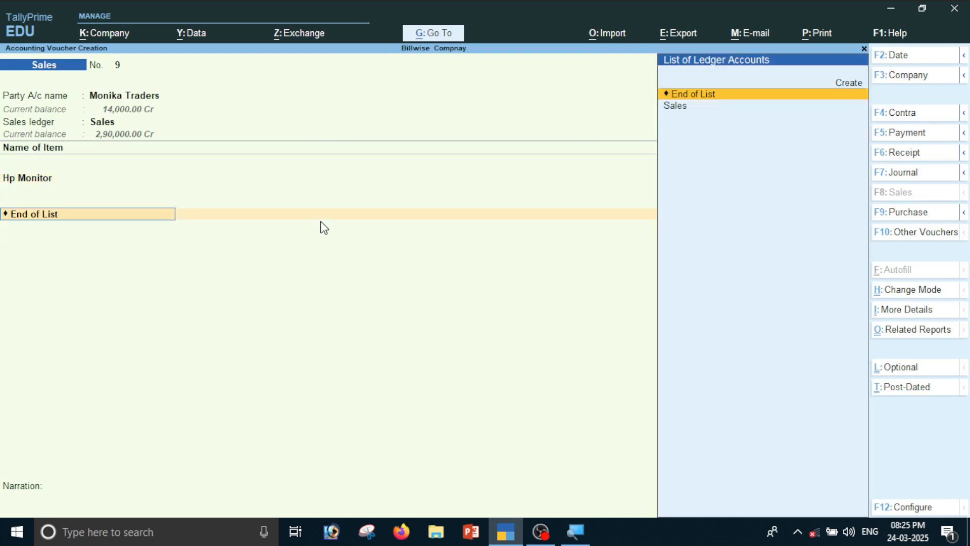
pyautogui.press('Return')
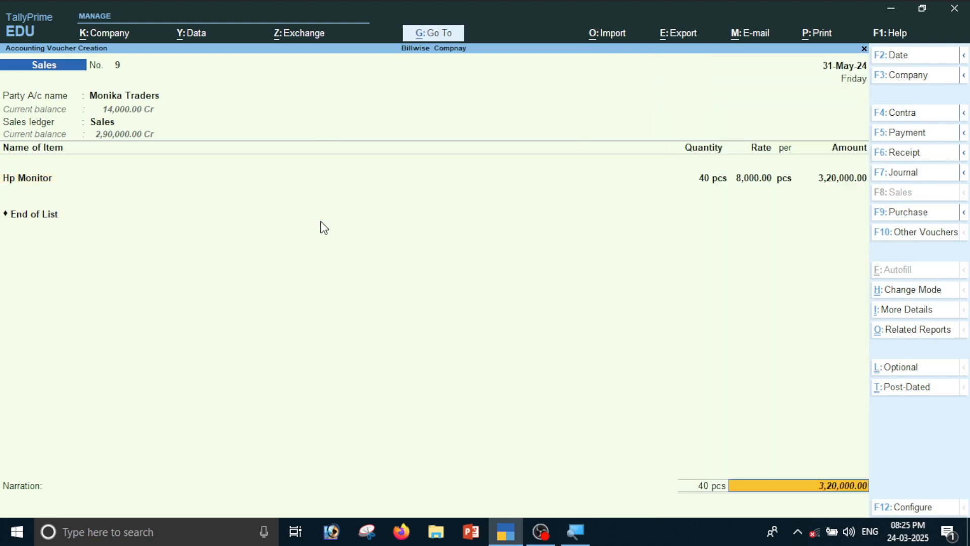
# - Preview invoice 9's printout zoomed in, scroll through it, then return to print settings
pyautogui.hotkey('ctrl', 'p')
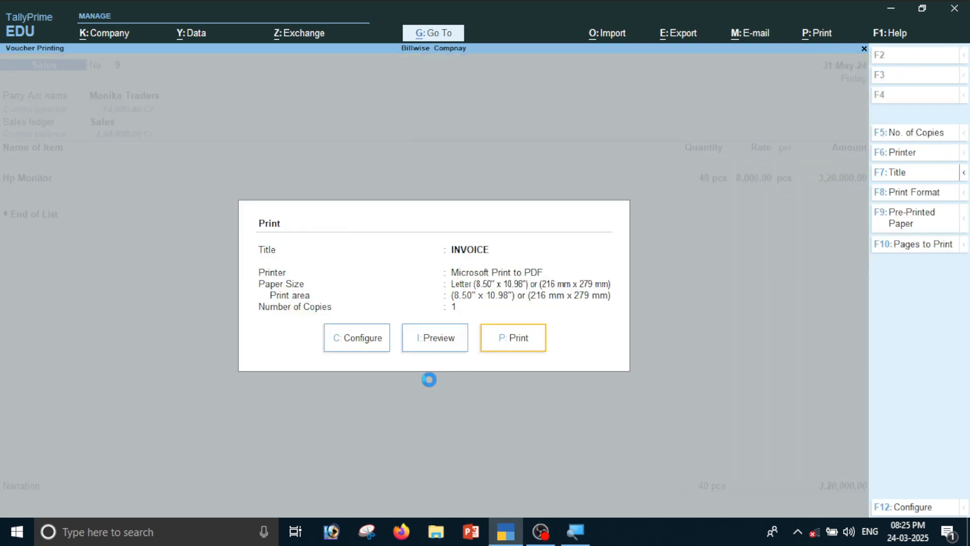
pyautogui.press('i')
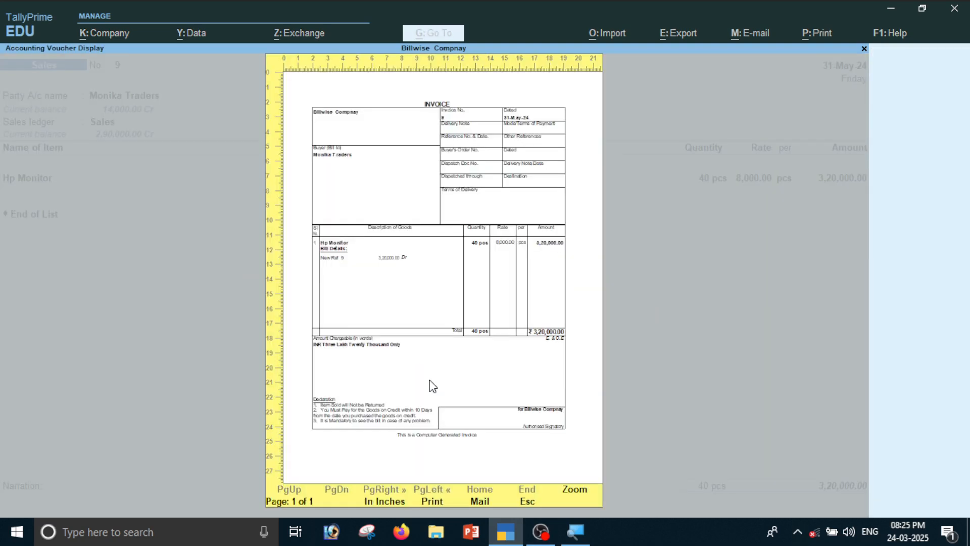
pyautogui.click(430, 380)
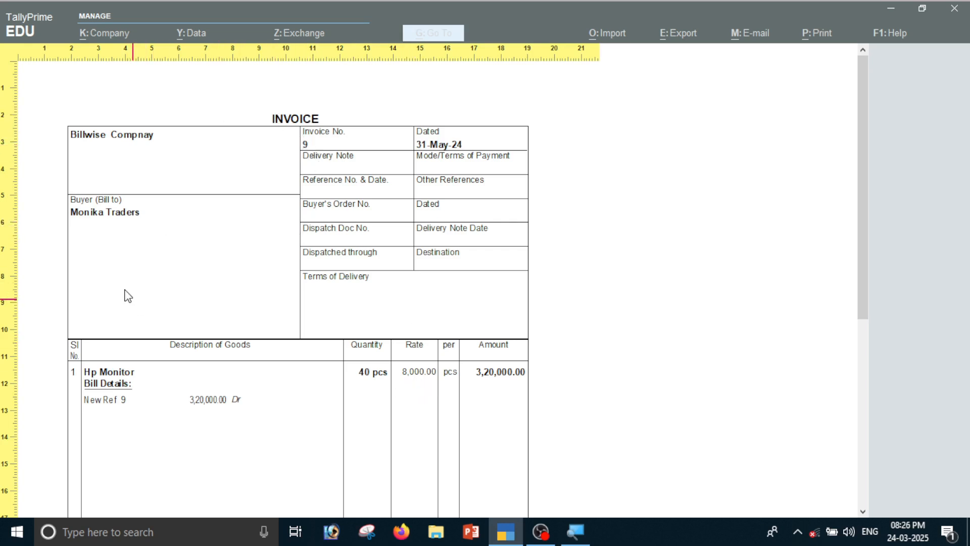
pyautogui.scroll(-2, 354, 321)
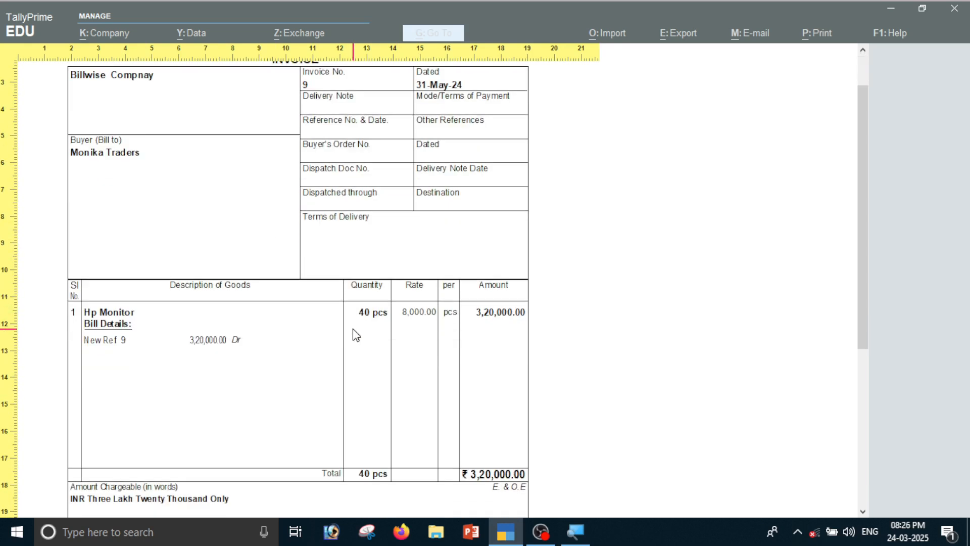
pyautogui.scroll(2, 356, 335)
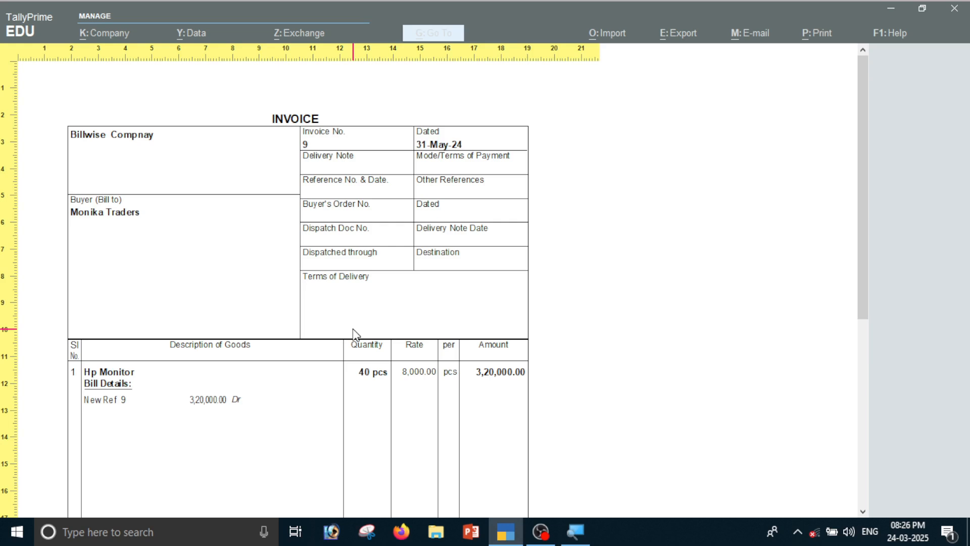
pyautogui.scroll(-1, 355, 335)
pyautogui.scroll(-2, 318, 303)
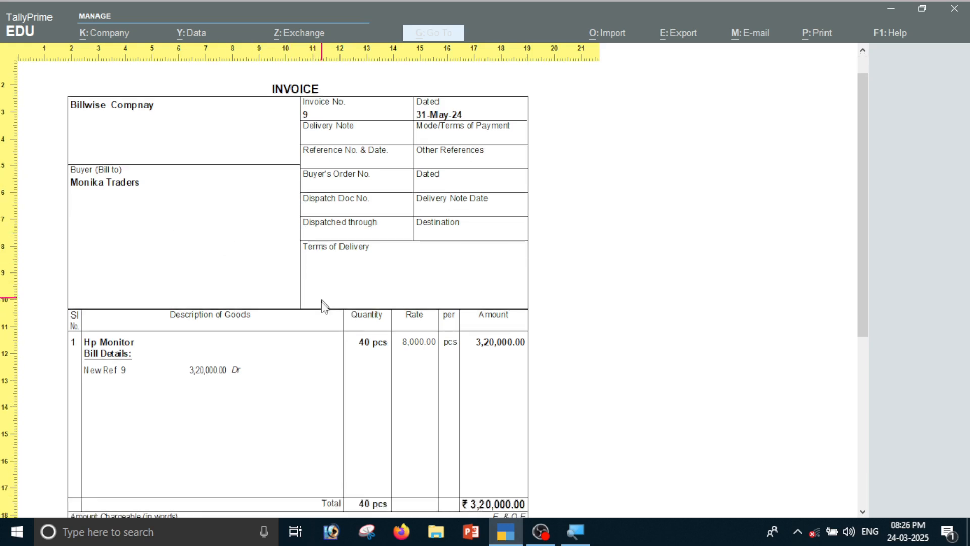
pyautogui.scroll(-3, 324, 334)
pyautogui.scroll(-5, 326, 347)
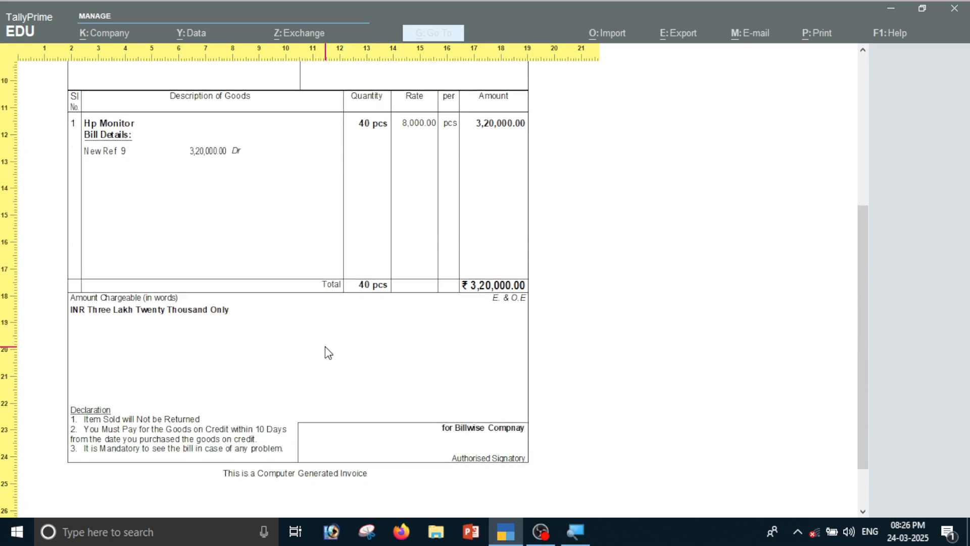
pyautogui.scroll(5, 327, 351)
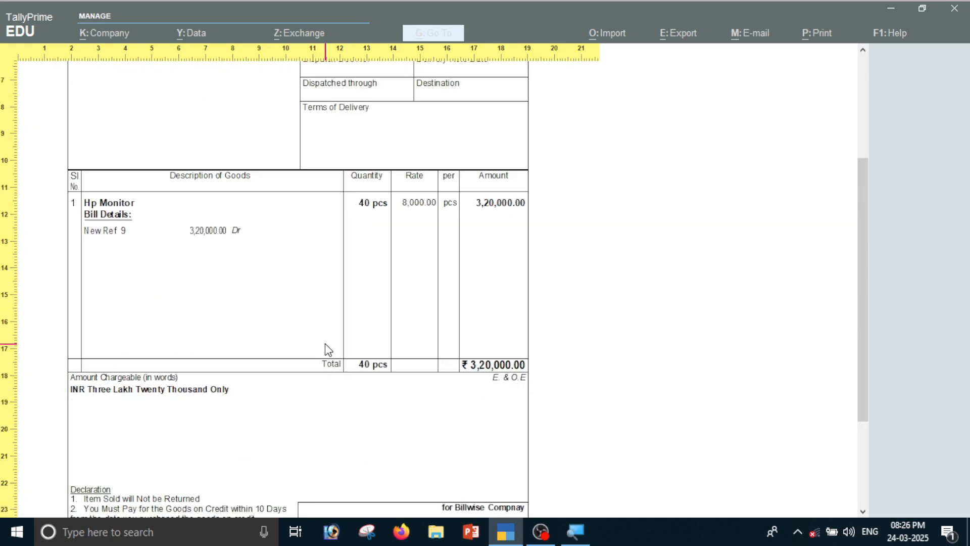
pyautogui.press('Escape')
pyautogui.press('Escape')
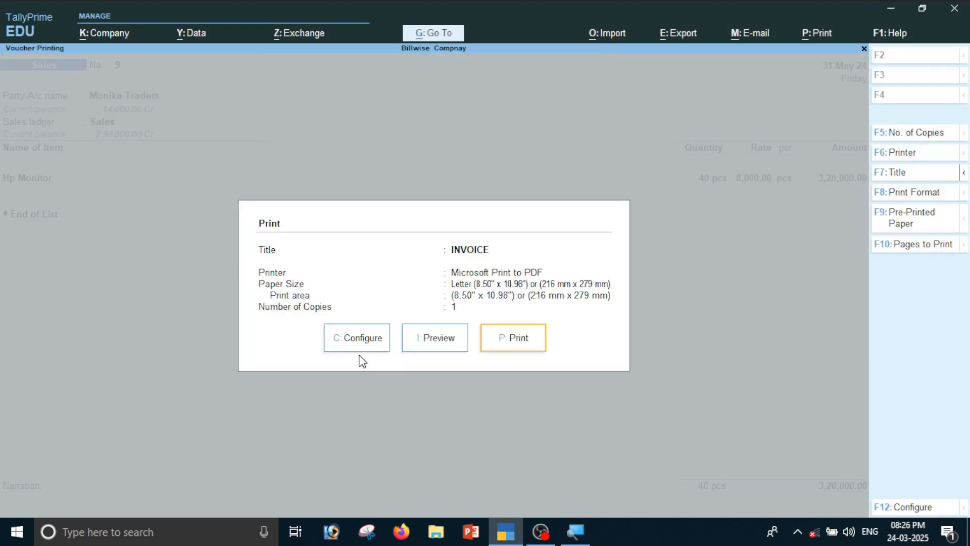
# - Set Show Contact details to Yes in the invoice print configuration
pyautogui.click(336, 345)
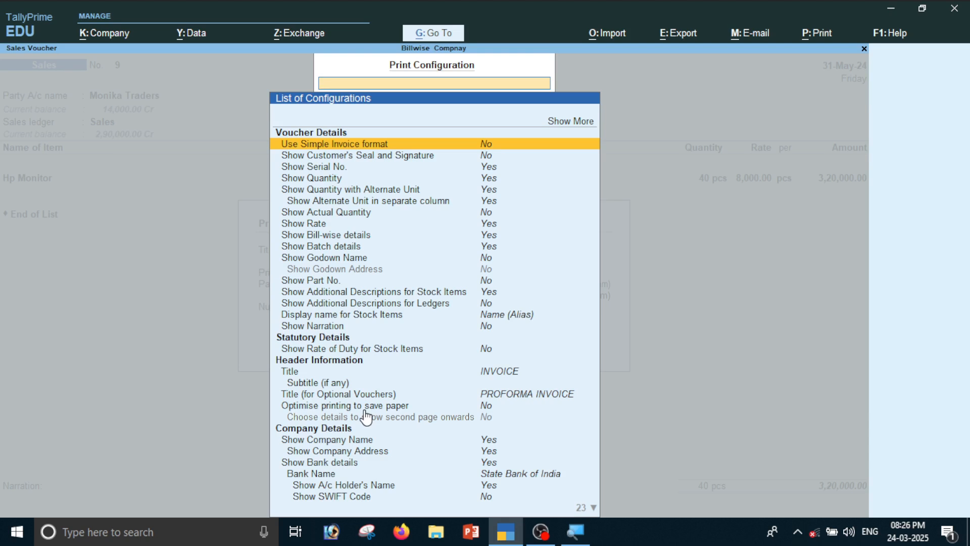
pyautogui.write('Con')
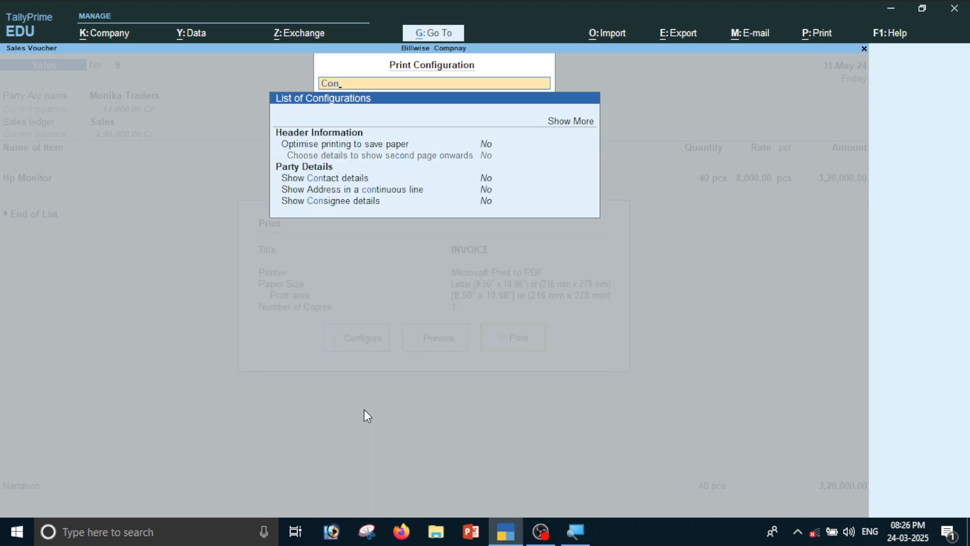
pyautogui.press('Down')
pyautogui.press('Down')
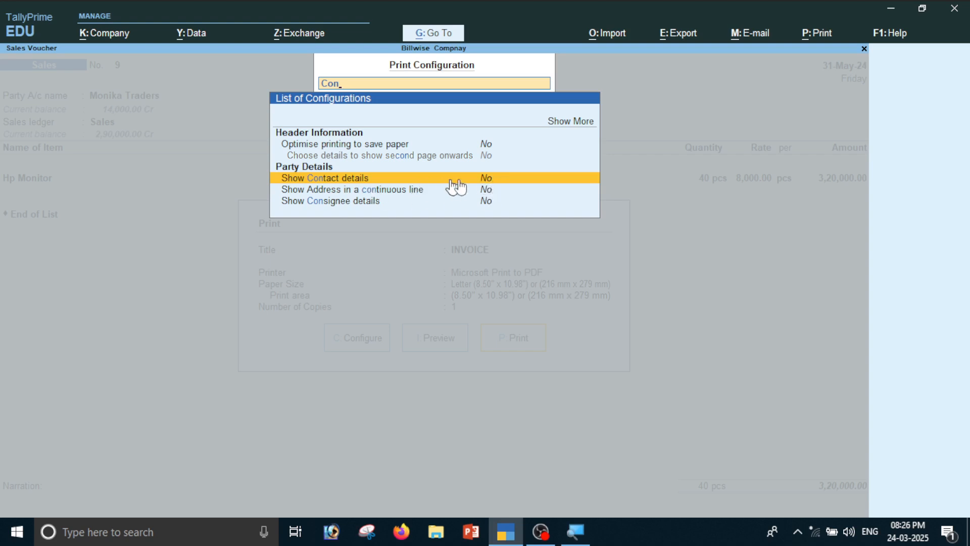
pyautogui.click(497, 178)
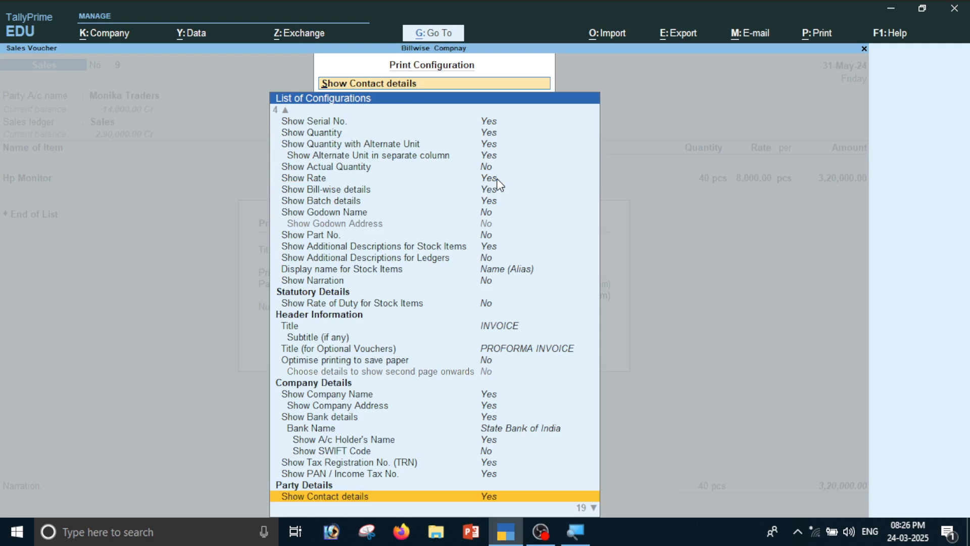
pyautogui.press('Escape')
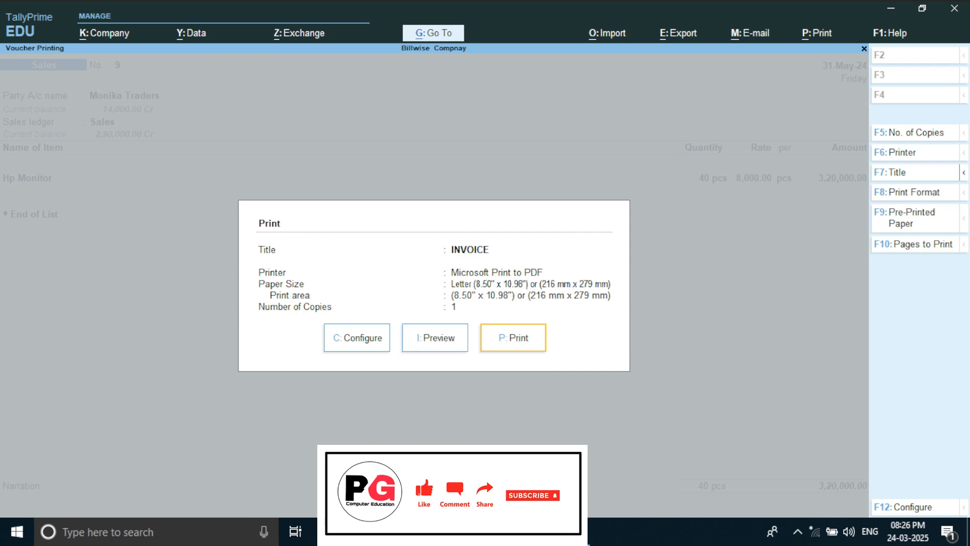
# - Preview invoice 9 to verify the buyer's contact person, phone and e-mail, then return to the voucher
pyautogui.press('i')
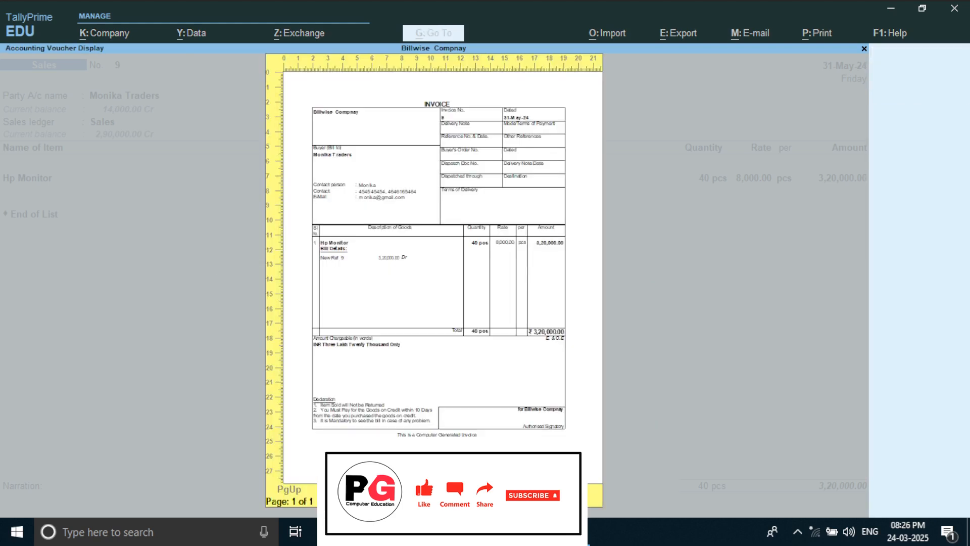
pyautogui.click(401, 489)
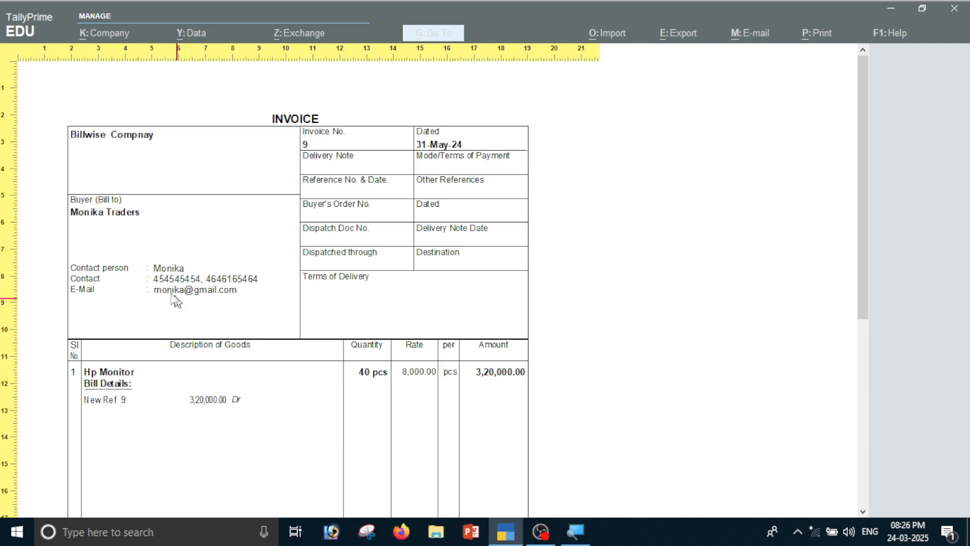
pyautogui.scroll(-3, 381, 338)
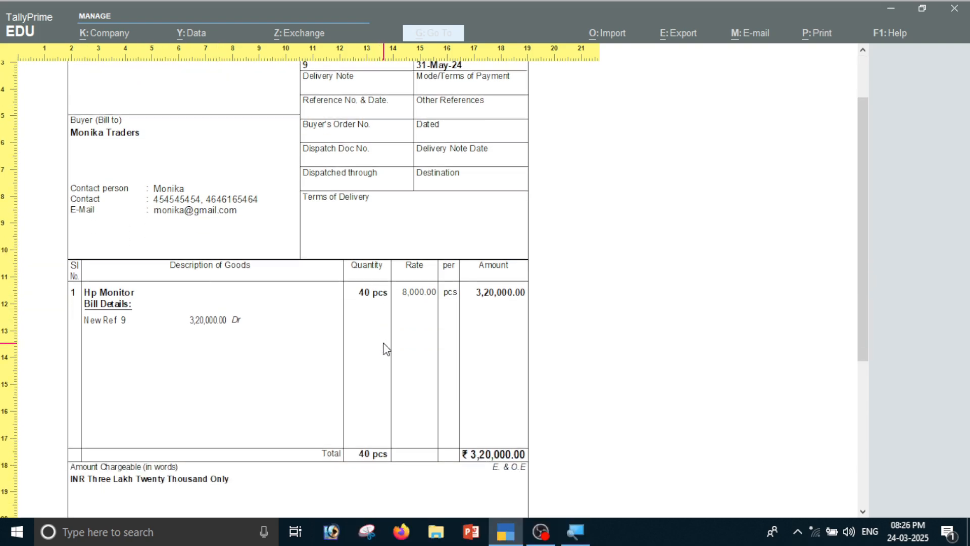
pyautogui.scroll(-5, 387, 349)
pyautogui.press('Escape')
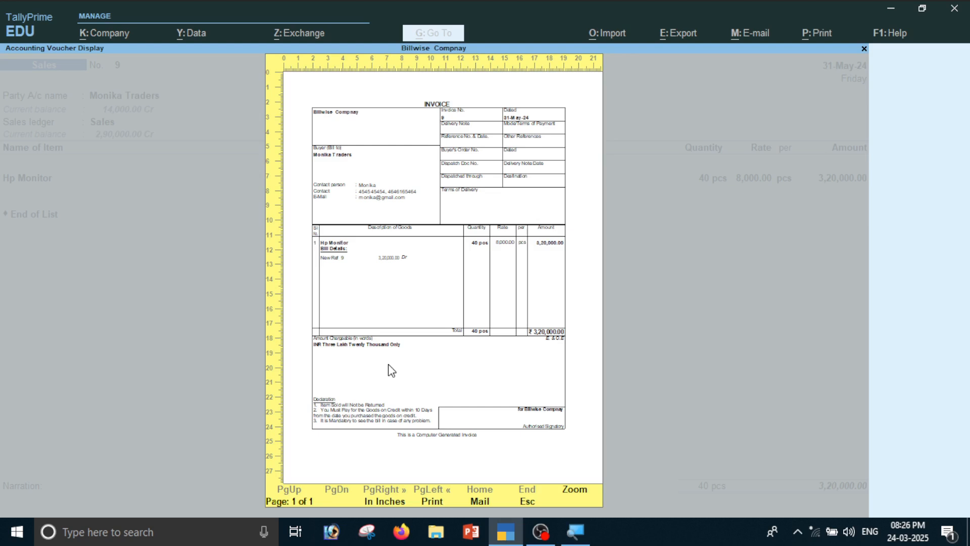
pyautogui.press('Escape')
pyautogui.press('Escape')
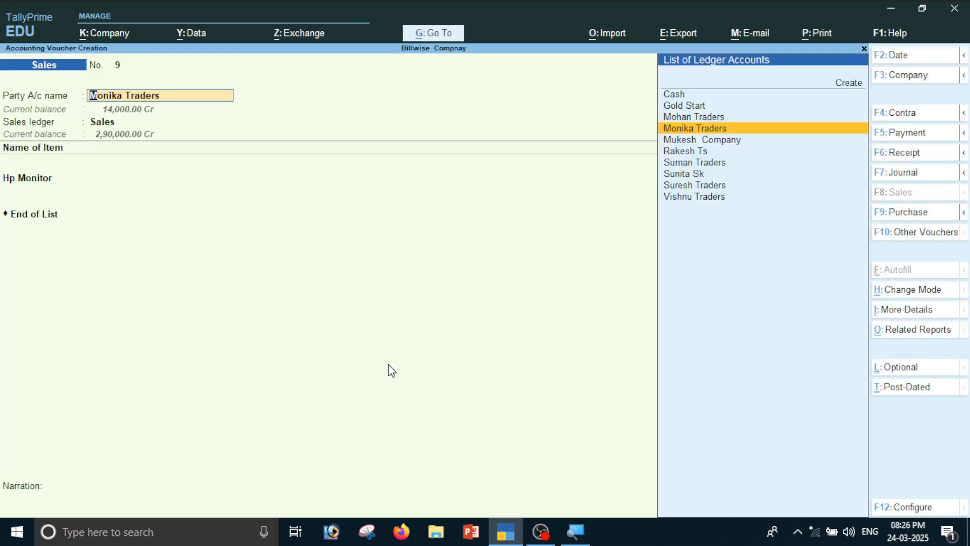
# - Save voucher 9, then in voucher 10 create party ledger 'Om Traders' under Sundry Debtors
pyautogui.press('ctrl')
pyautogui.hotkey('ctrl', 'a')
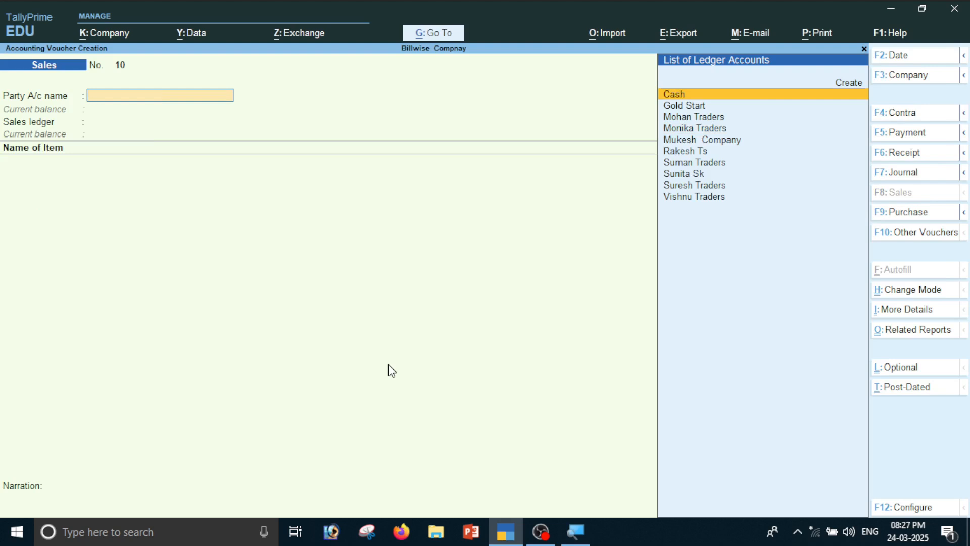
pyautogui.hotkey('alt', 'c')
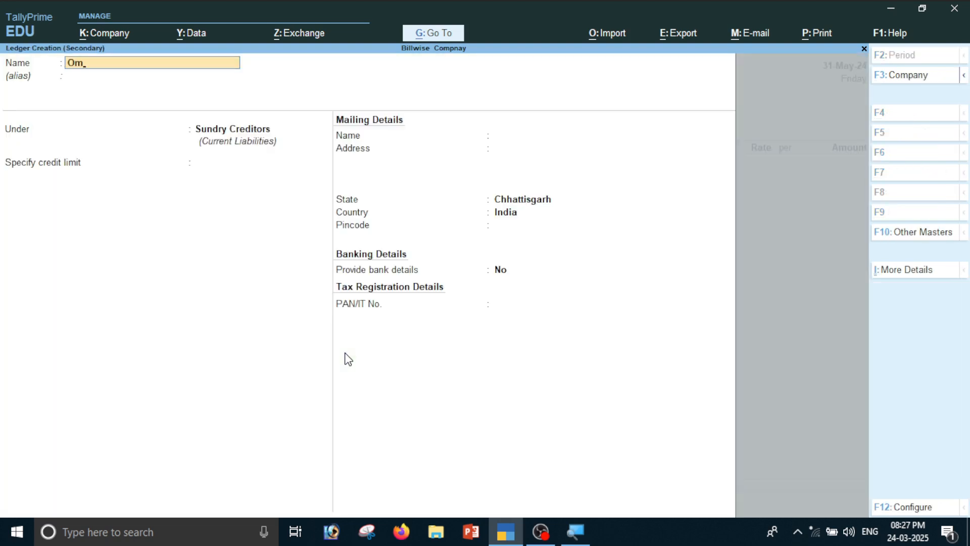
pyautogui.write('Om traders')
pyautogui.press('Return')
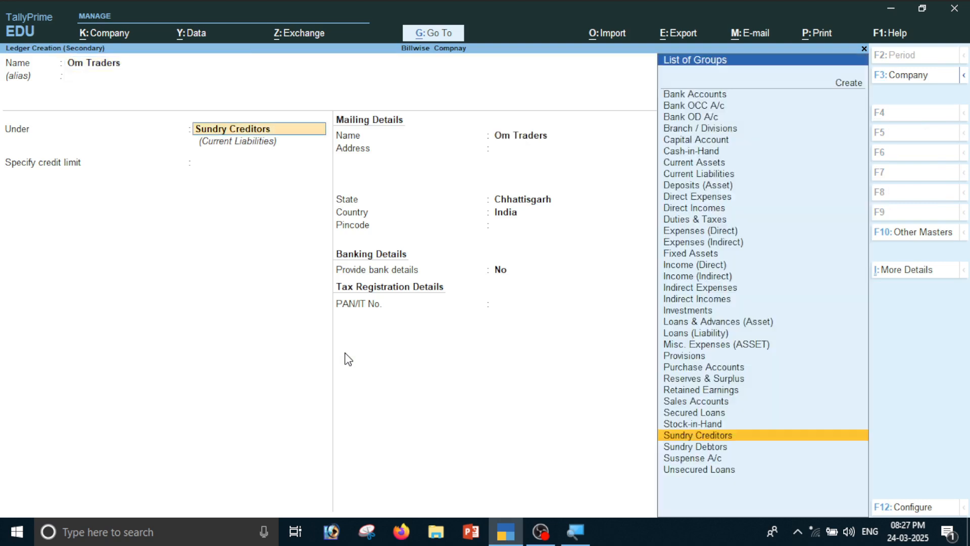
pyautogui.write('S')
pyautogui.press('Down')
pyautogui.press('Down')
pyautogui.press('Down')
pyautogui.press('Down')
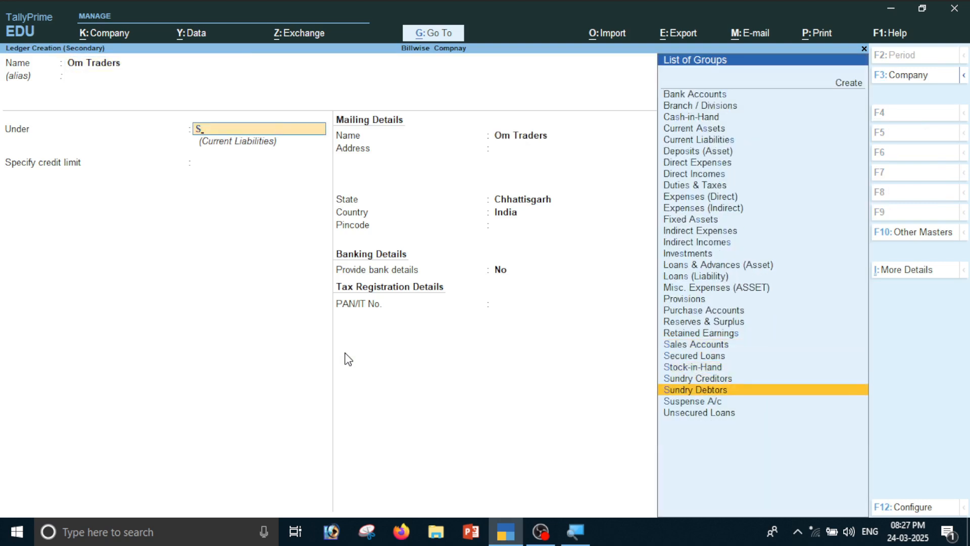
pyautogui.press('Return')
pyautogui.press('ctrl')
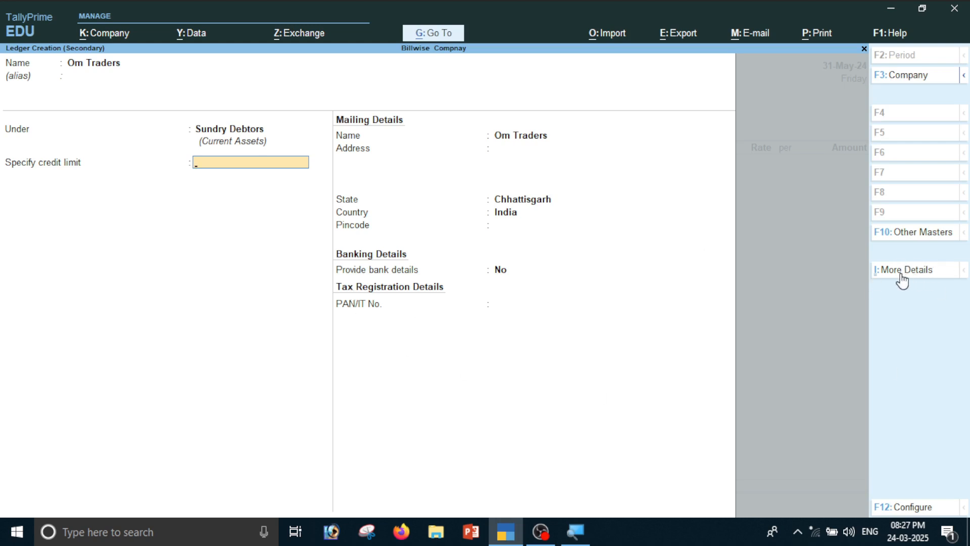
# - Open Om Traders' Contact details and enter the contact person's name
pyautogui.press('ctrl')
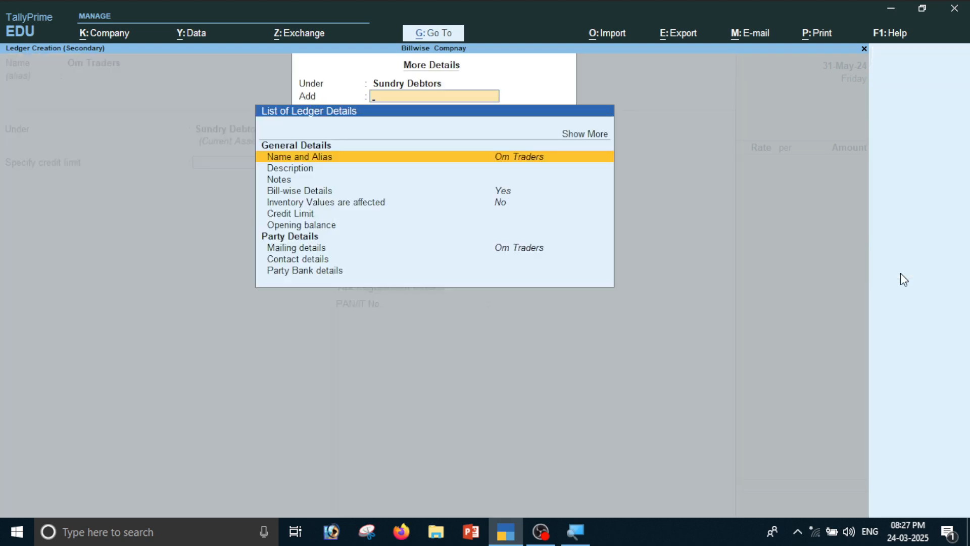
pyautogui.press('Down')
pyautogui.press('Down')
pyautogui.press('Down')
pyautogui.press('Down')
pyautogui.press('Down')
pyautogui.press('Down')
pyautogui.press('Down')
pyautogui.press('Down')
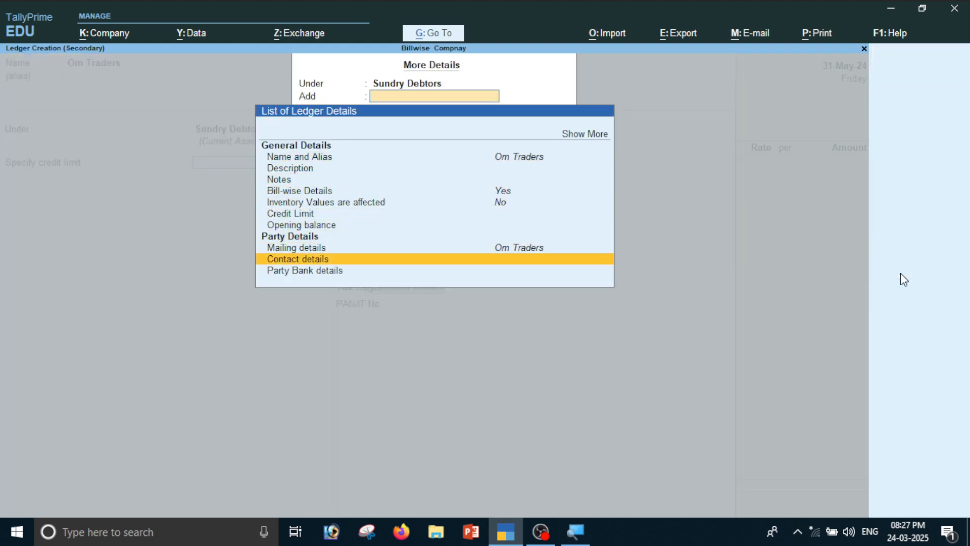
pyautogui.press('Return')
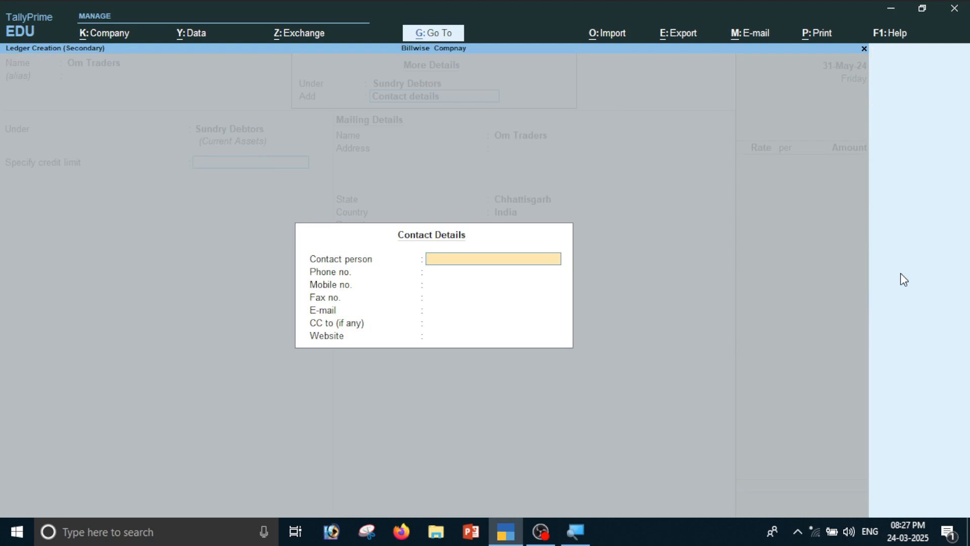
pyautogui.write('Om')
pyautogui.press('Return')
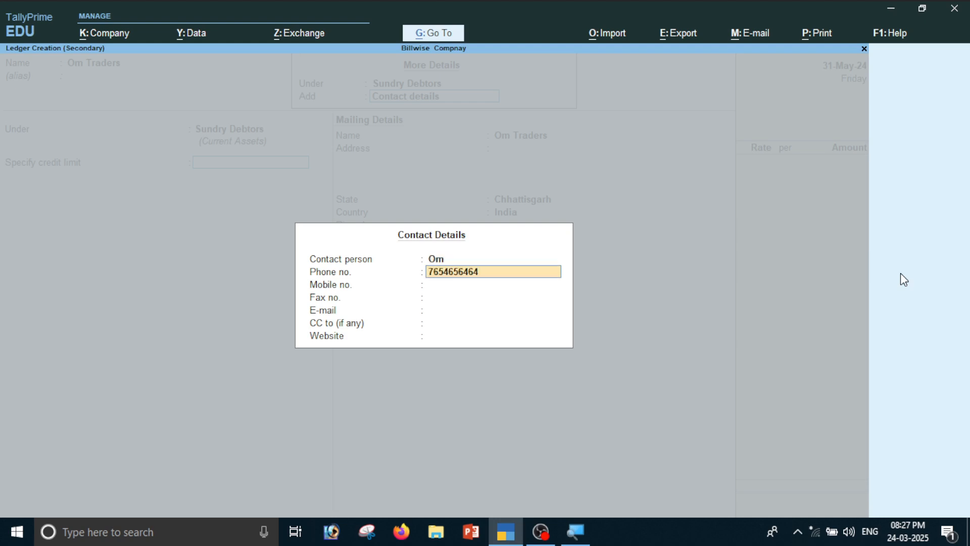
# - Enter Om Traders' phone number, mobile number and e-mail address, then close the form
pyautogui.press('Return')
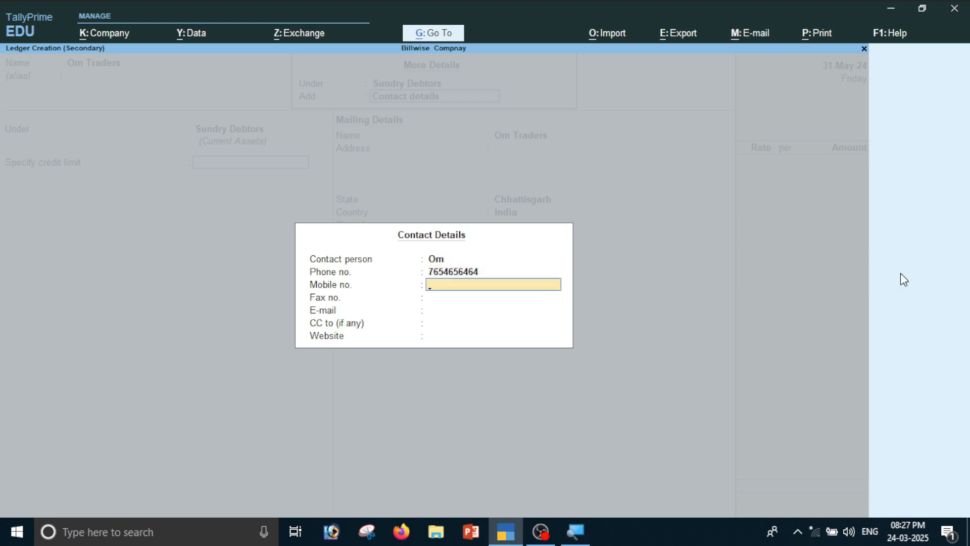
pyautogui.press('Return')
pyautogui.press('Return')
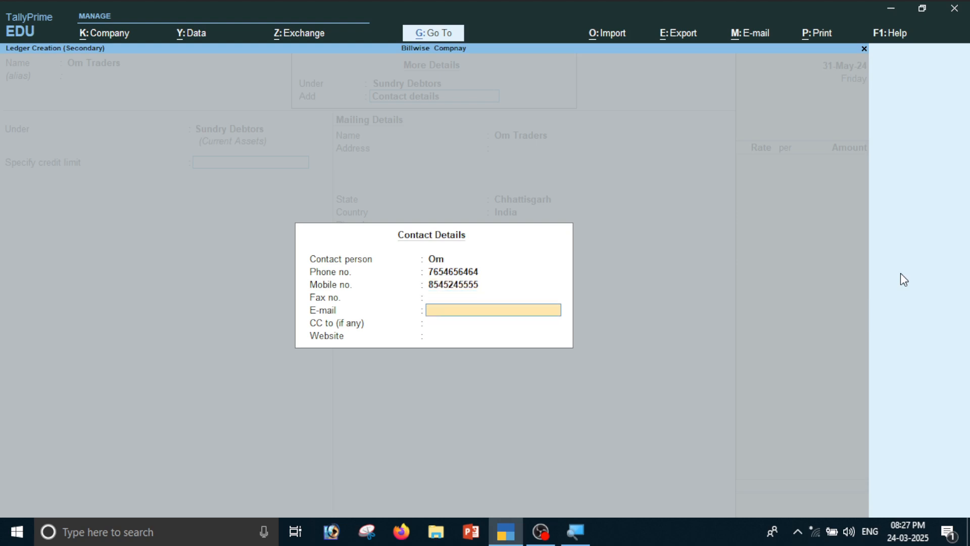
pyautogui.press('Return')
pyautogui.press('Return')
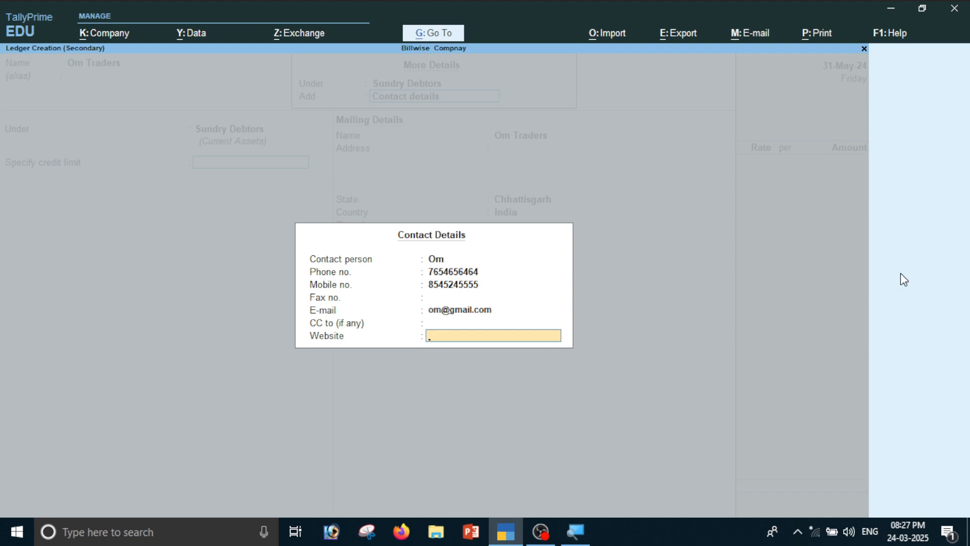
pyautogui.press('Return')
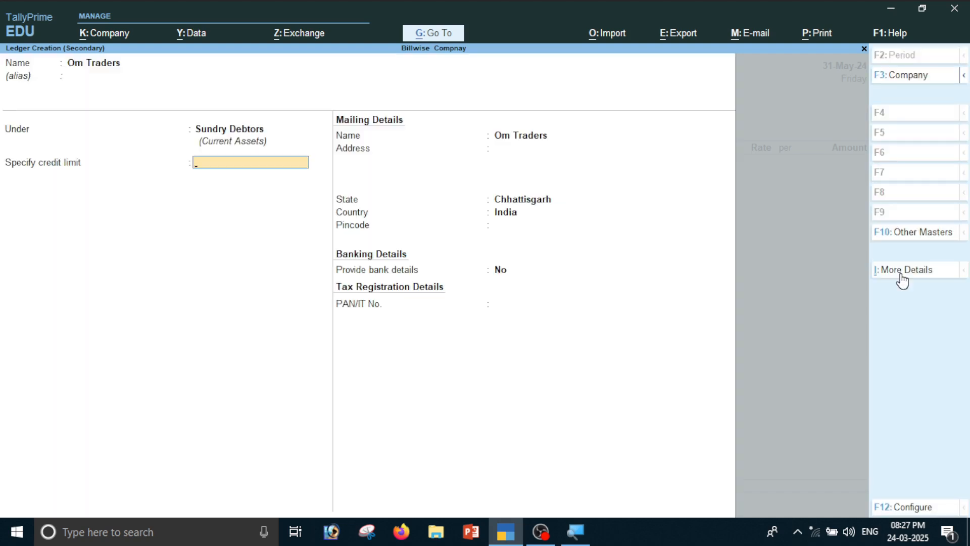
# - Save the Om Traders ledger, accept its party details, and choose Sales ledger with item Hp Monitor
pyautogui.hotkey('ctrl', 'a')
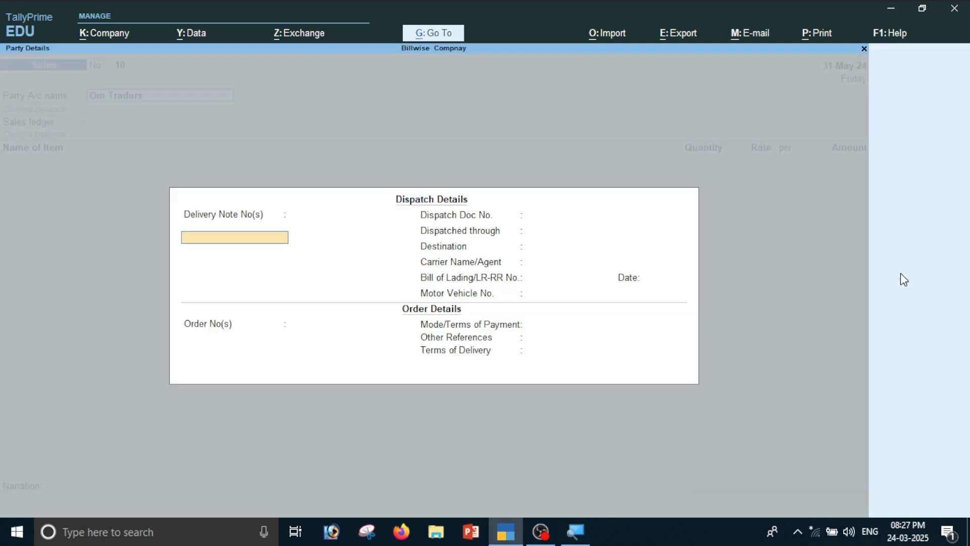
pyautogui.hotkey('ctrl', 'a')
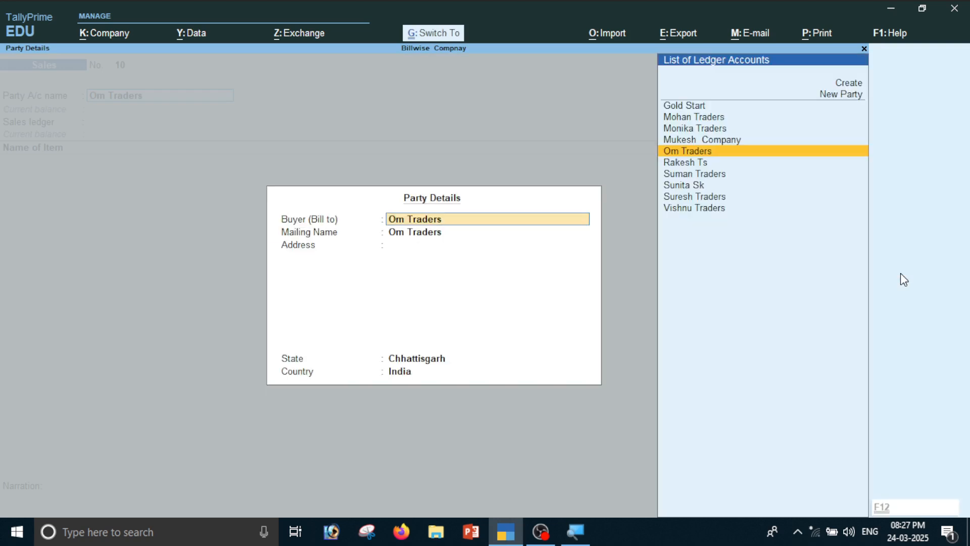
pyautogui.hotkey('ctrl', 'a')
pyautogui.press('Return')
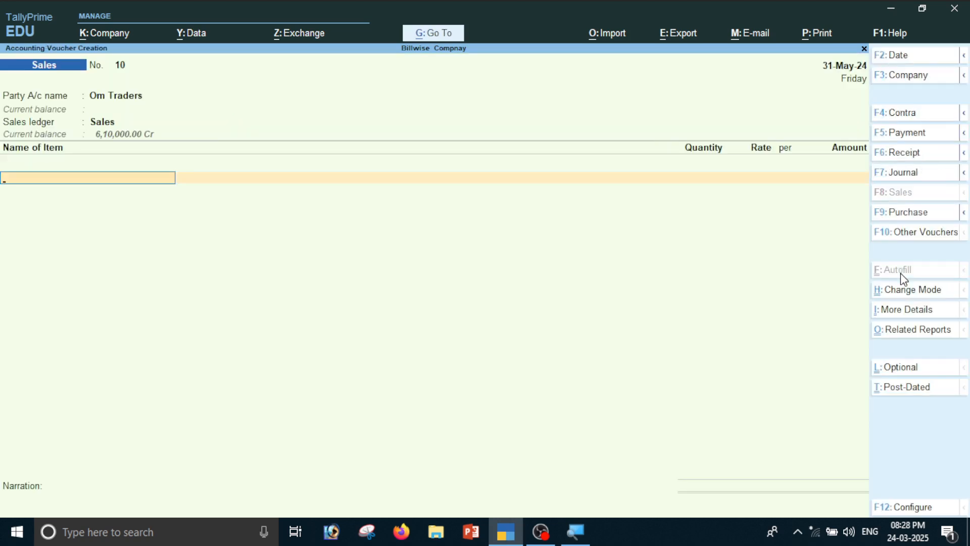
pyautogui.press('Down')
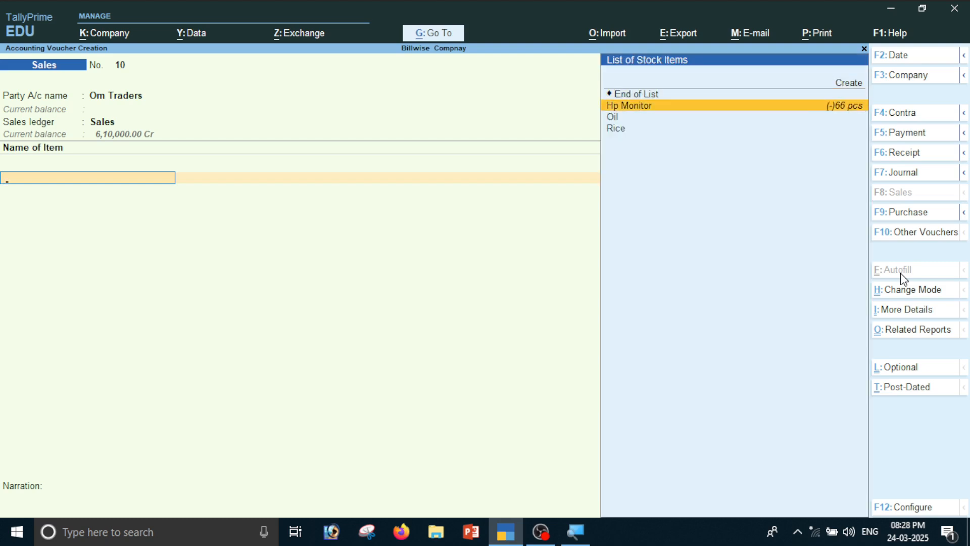
pyautogui.press('Return')
# - Enter 20 pcs at 8,000, save invoice 10 as a New Ref bill, and reopen it for alteration
pyautogui.write('20')
pyautogui.press('Return')
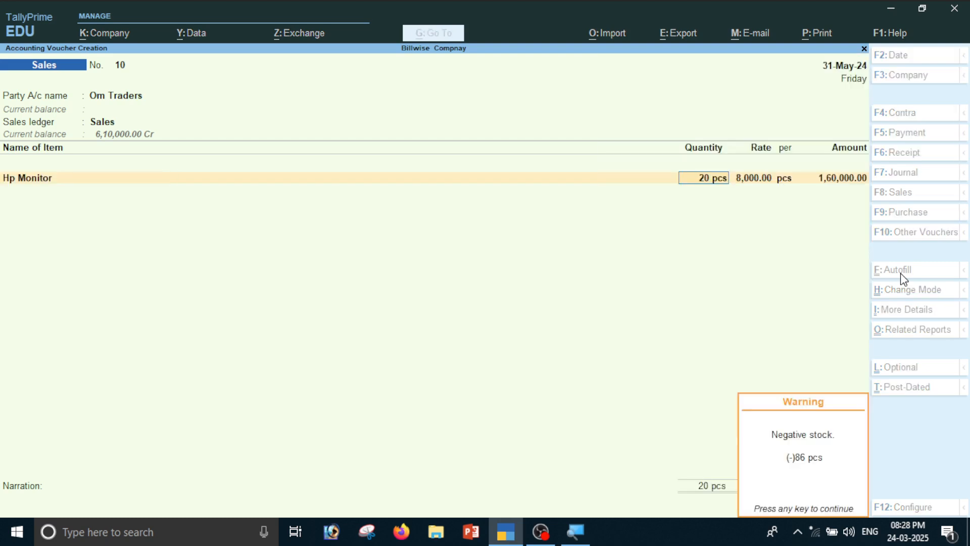
pyautogui.press('Return')
pyautogui.press('Return')
pyautogui.press('Return')
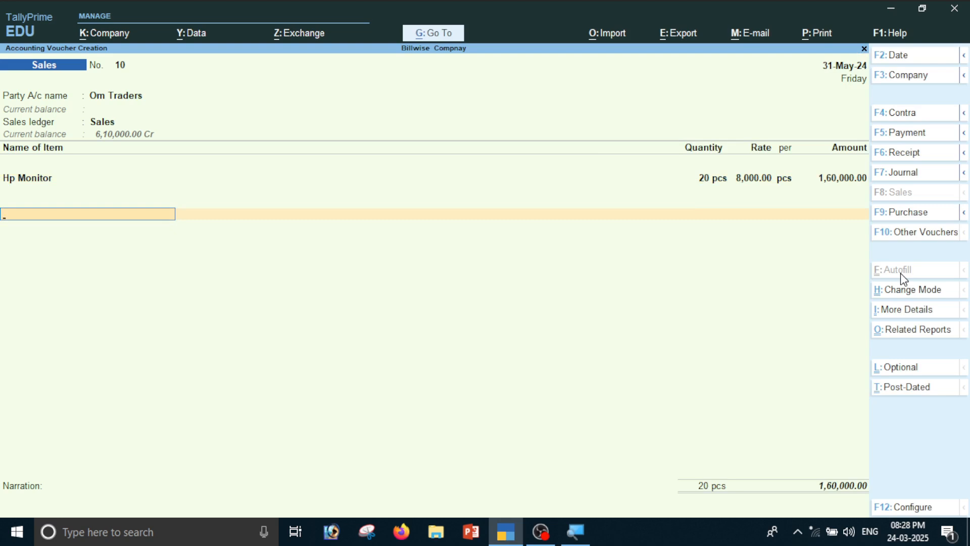
pyautogui.press('Return')
pyautogui.press('Return')
pyautogui.press('Return')
pyautogui.press('Return')
pyautogui.press('Return')
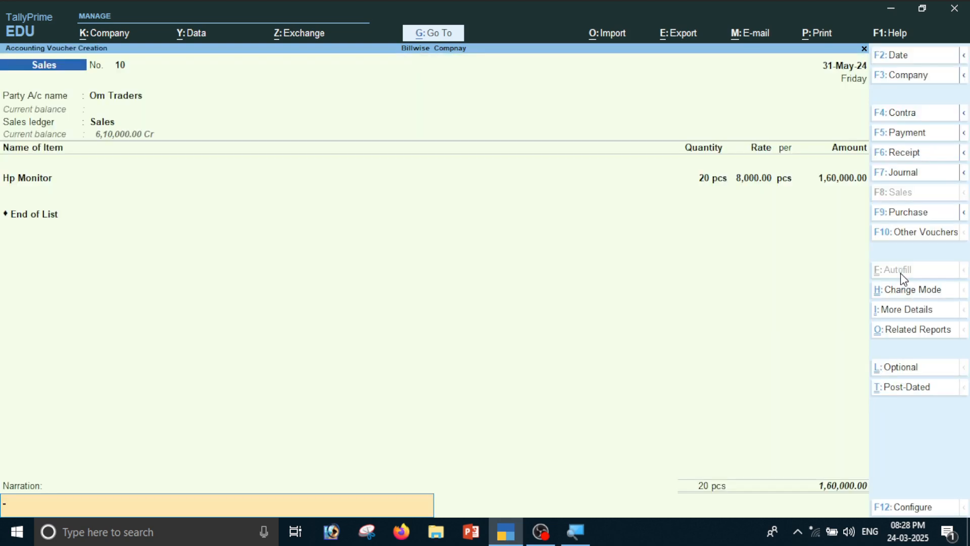
pyautogui.press('Return')
pyautogui.press('Return')
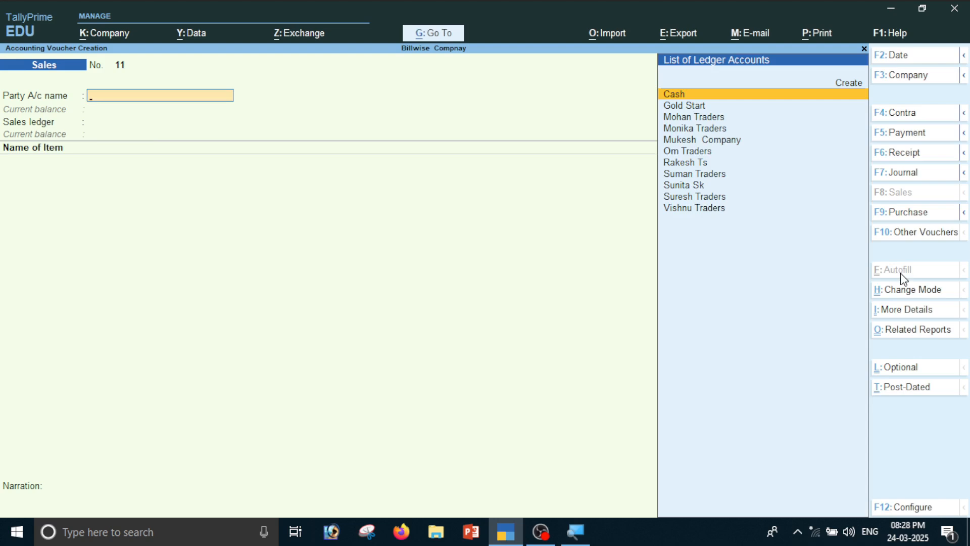
pyautogui.press('pageup')
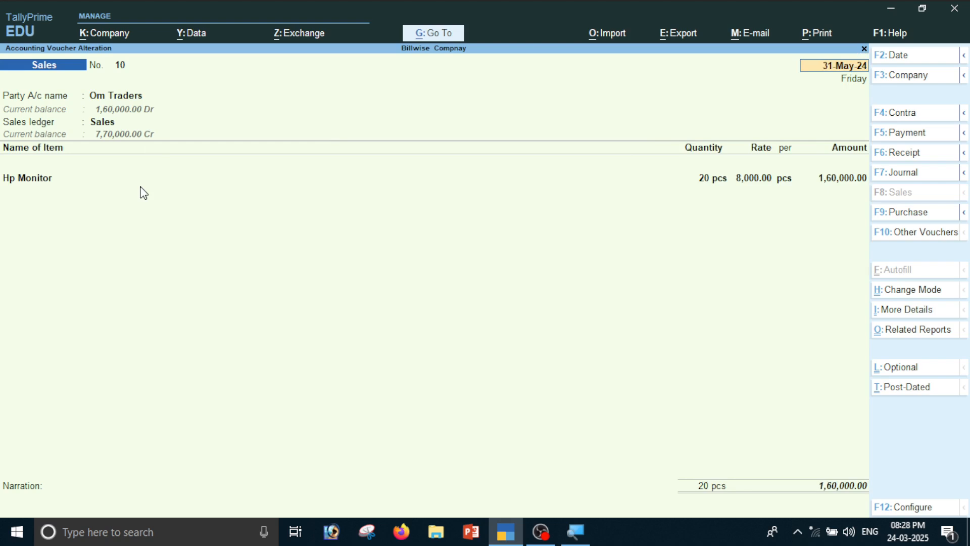
pyautogui.hotkey('ctrl', 'p')
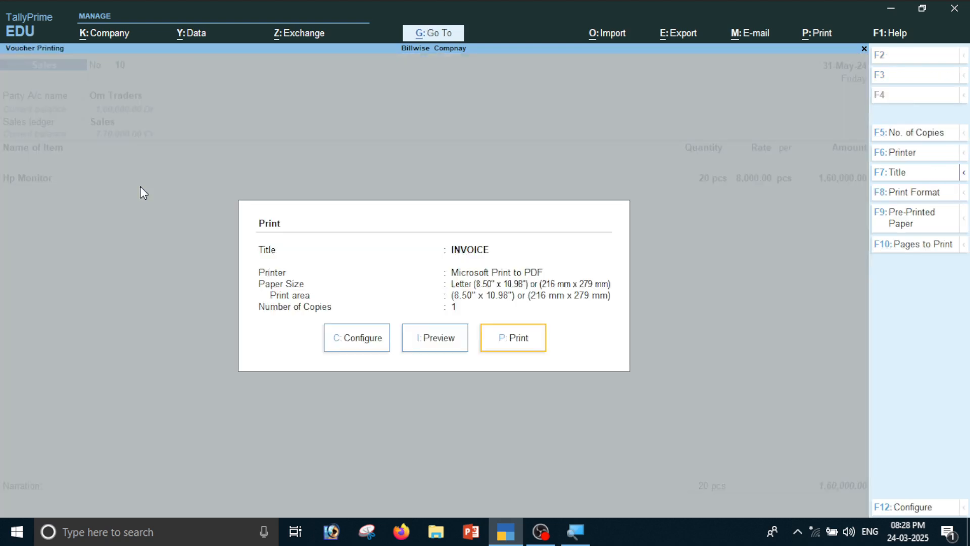
pyautogui.press('i')
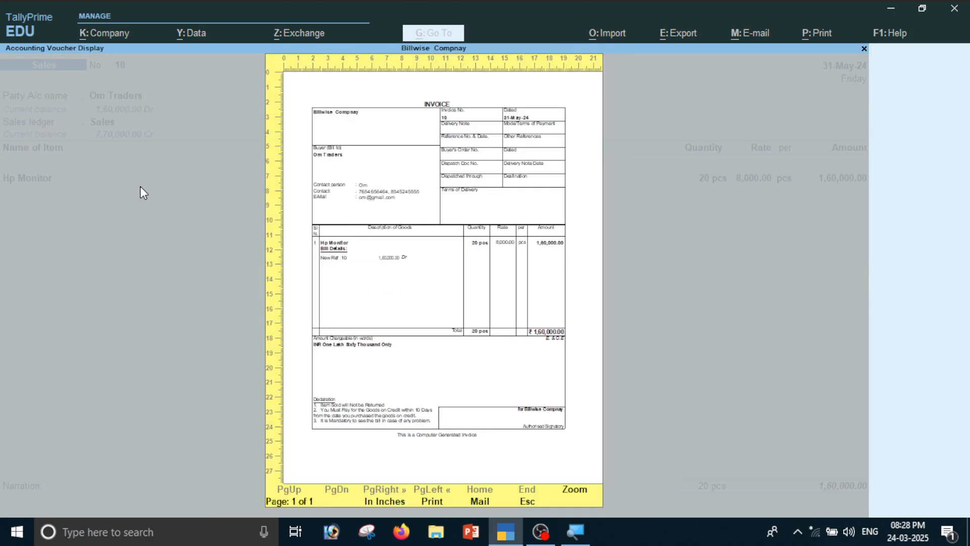
pyautogui.press('Return')
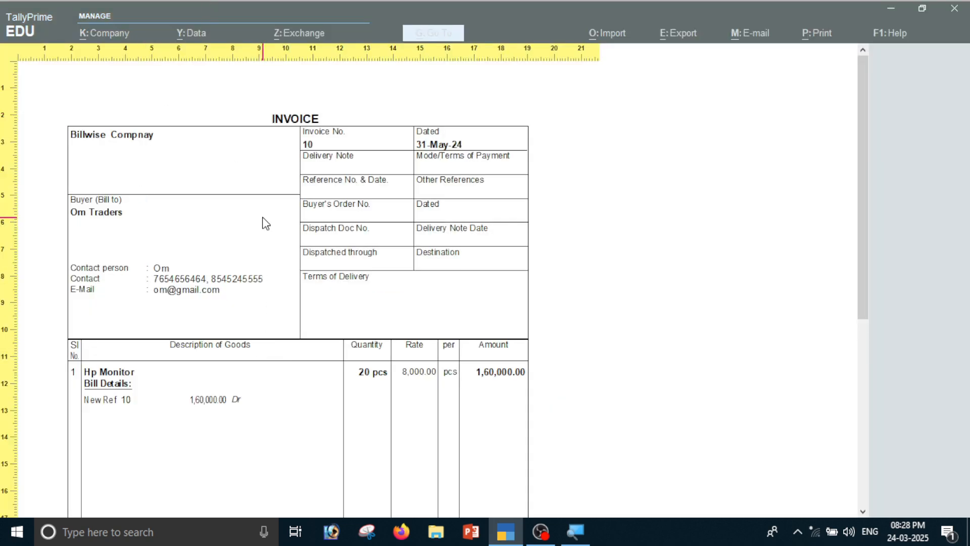
pyautogui.scroll(-1, 262, 222)
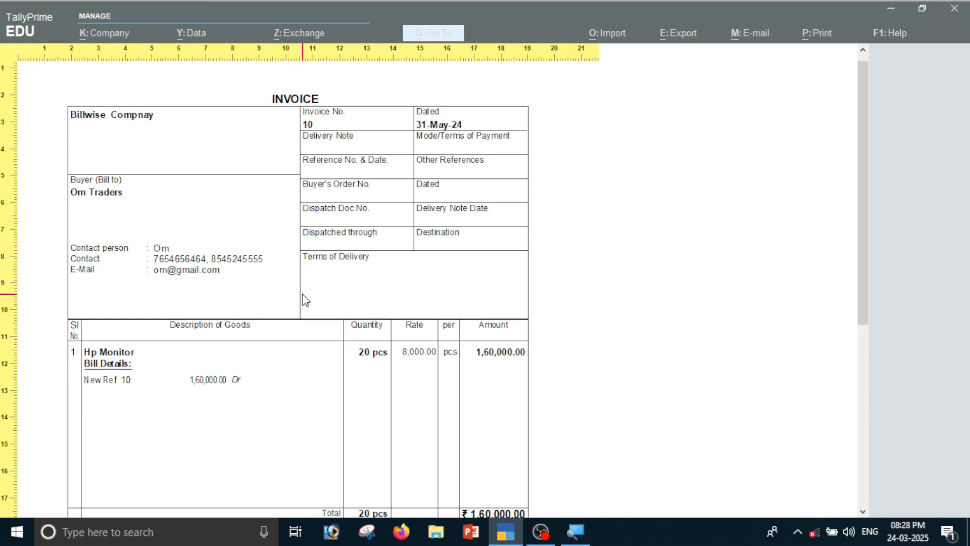
pyautogui.press('Escape')
pyautogui.press('Escape')
pyautogui.press('Escape')
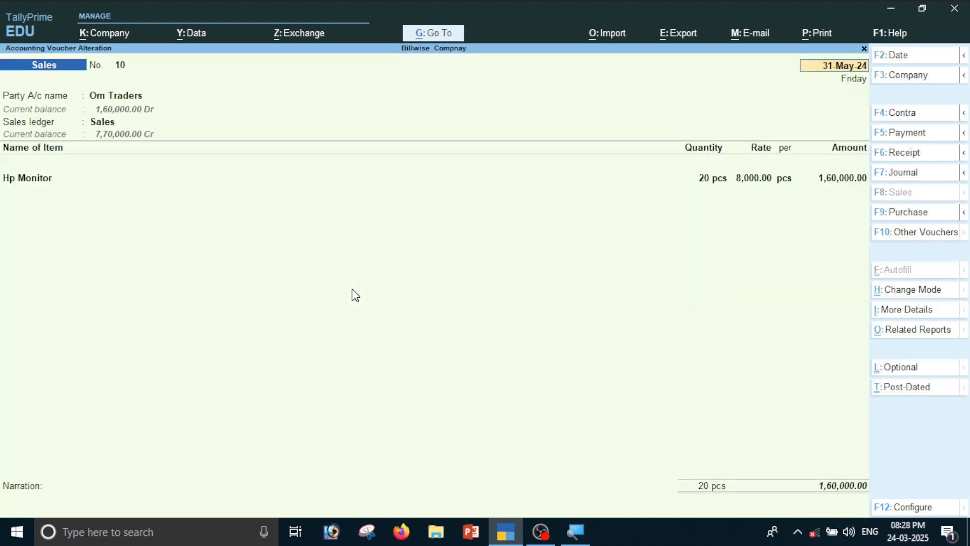